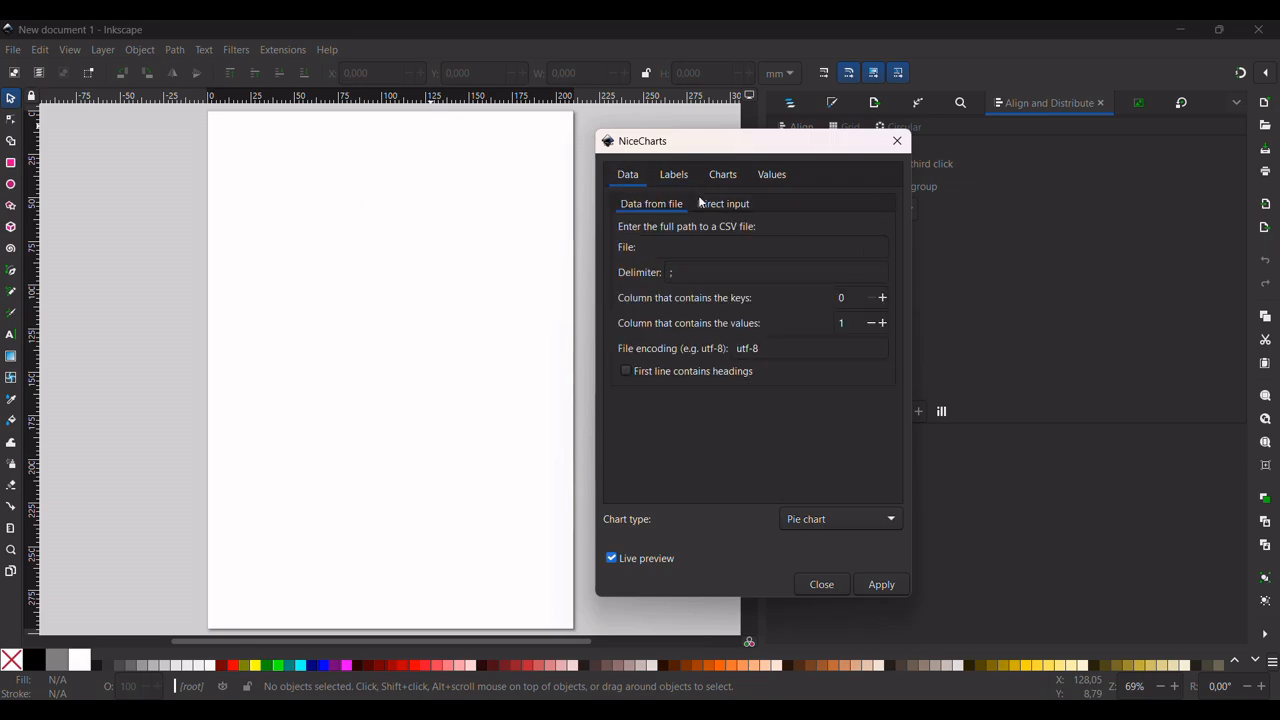
# Switch the NiceCharts data source to direct input and turn off the live preview
pyautogui.click(722, 203)
pyautogui.click(674, 174)
pyautogui.click(720, 176)
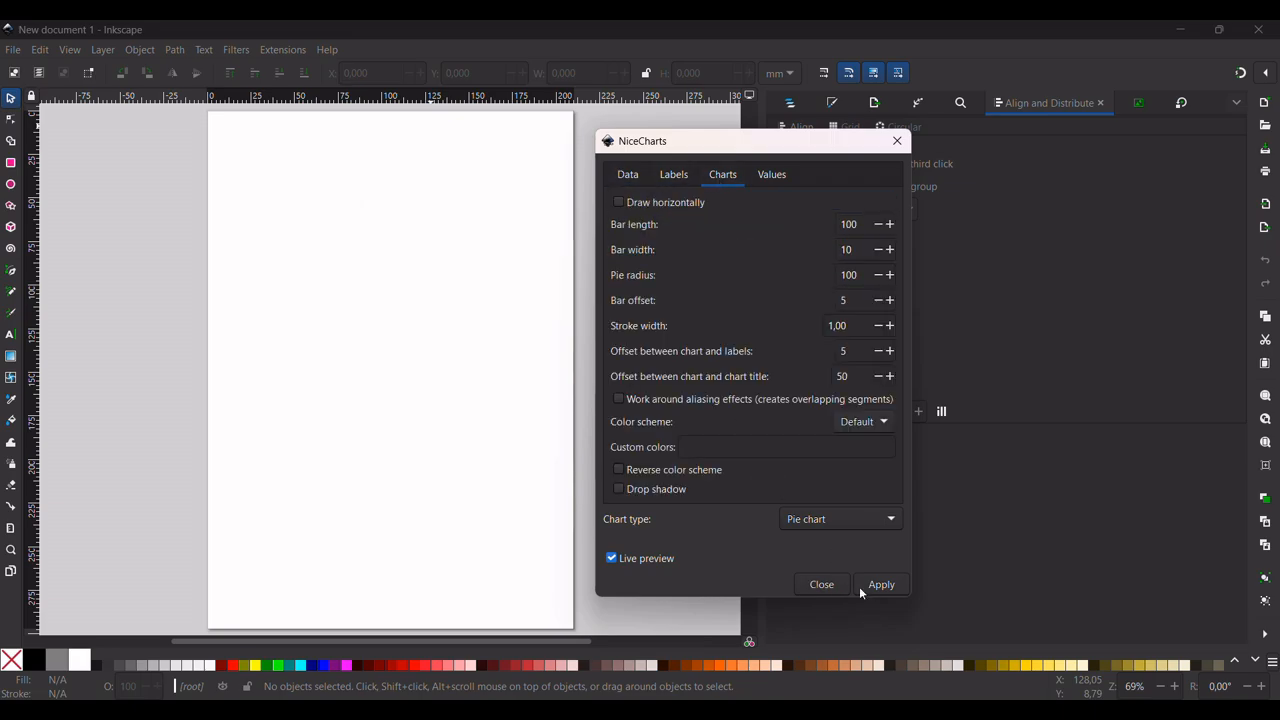
pyautogui.click(612, 558)
pyautogui.click(772, 176)
pyautogui.click(636, 178)
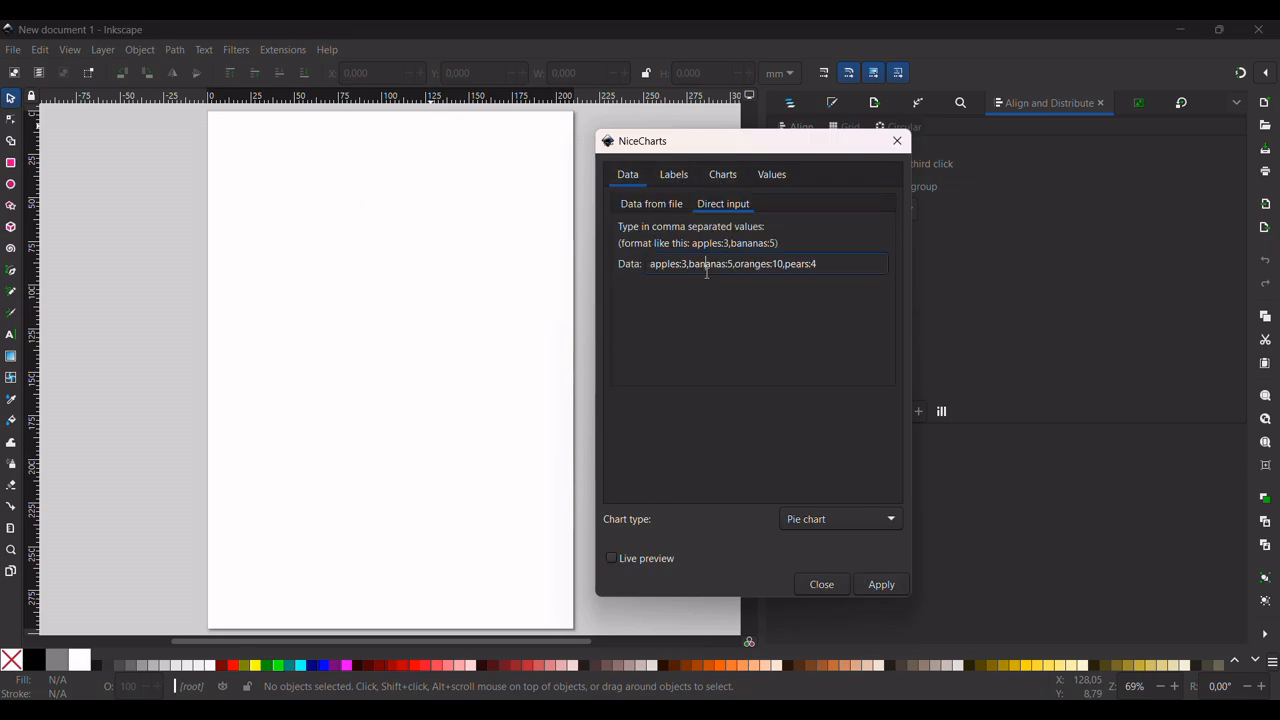
pyautogui.click(720, 176)
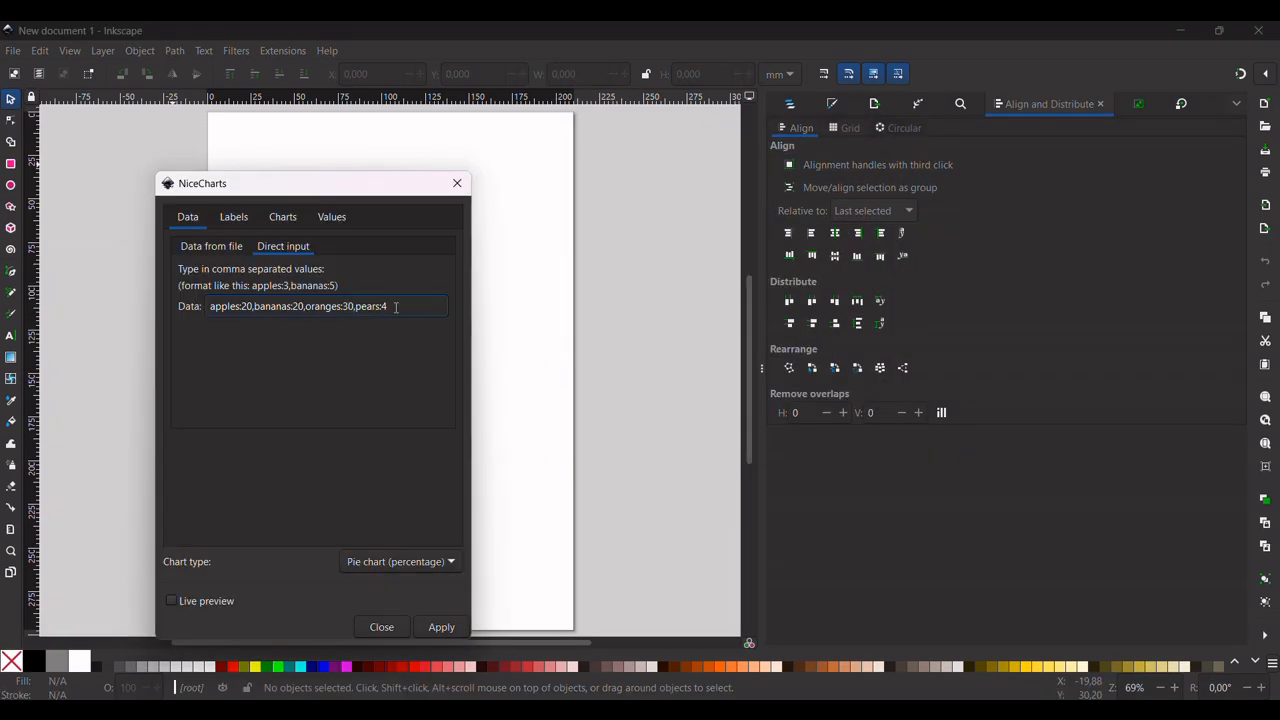
# Set the pears value to 20 in the chart data string and add kiwi:10
pyautogui.press('BackSpace')
pyautogui.write('20kiwi:10')
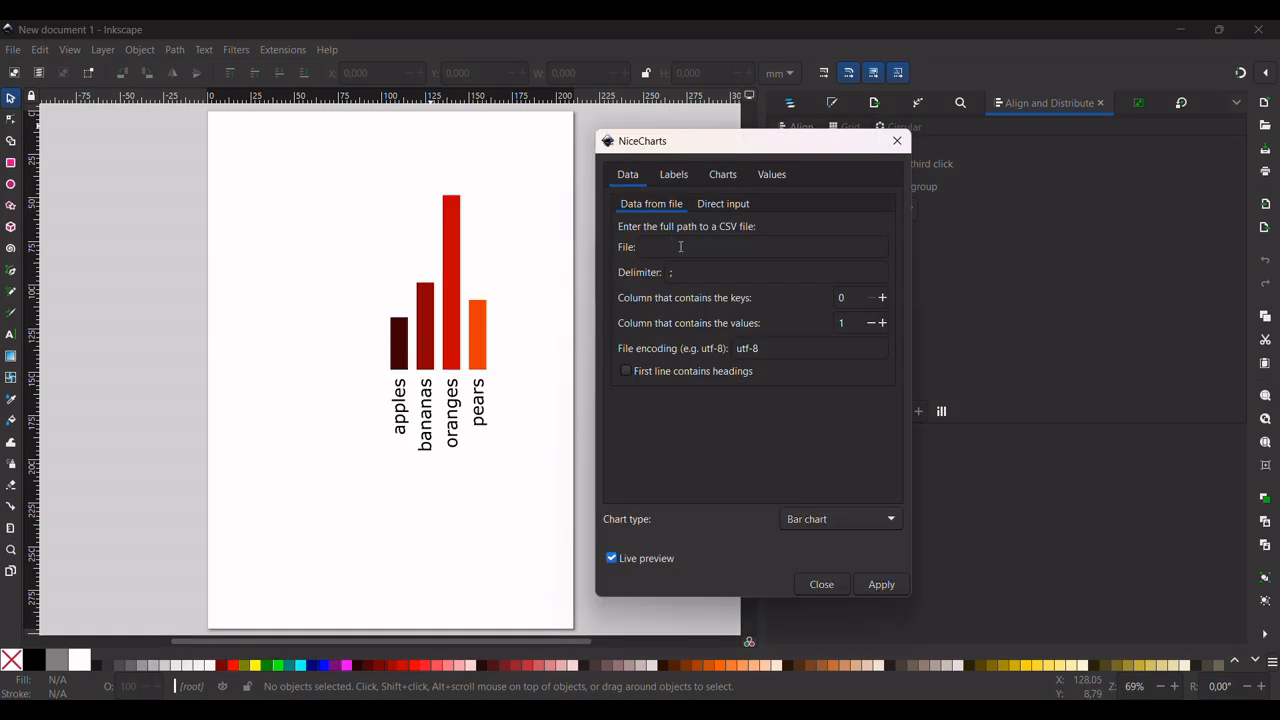
# Try to change the bar chart's type to Pie chart with the live preview on
pyautogui.click(674, 175)
pyautogui.click(857, 518)
pyautogui.click(846, 545)
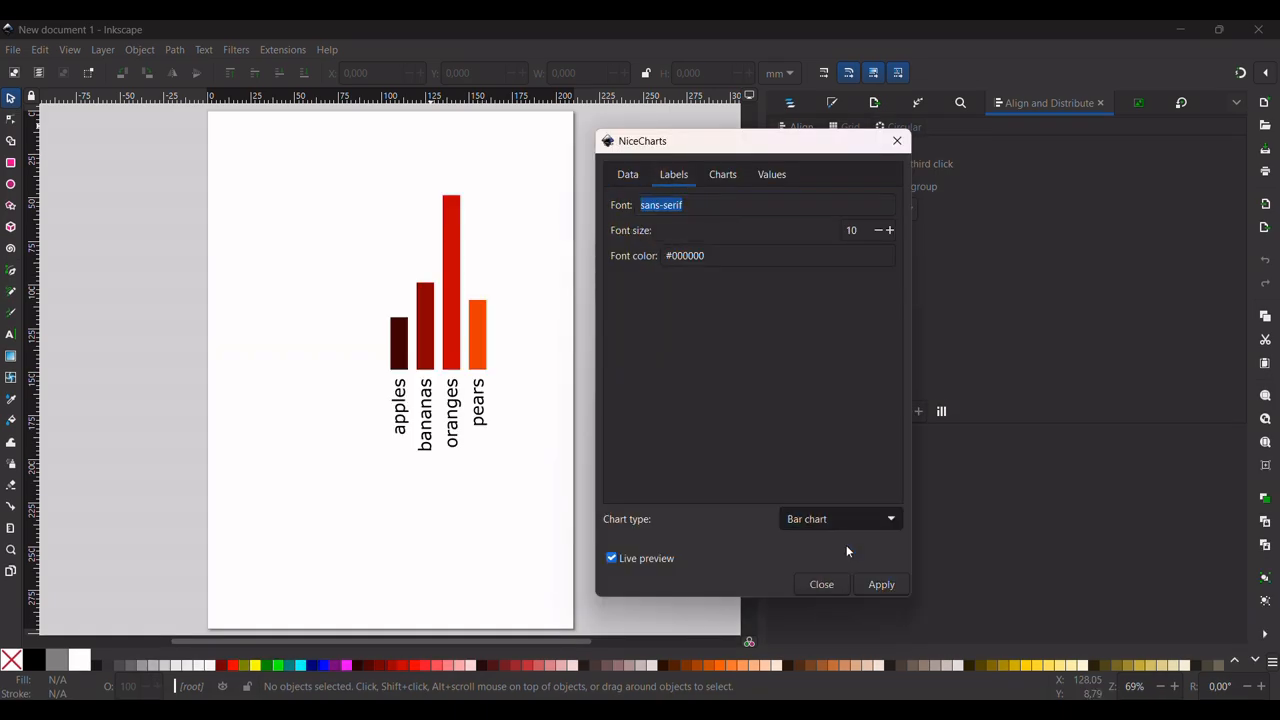
pyautogui.click(645, 562)
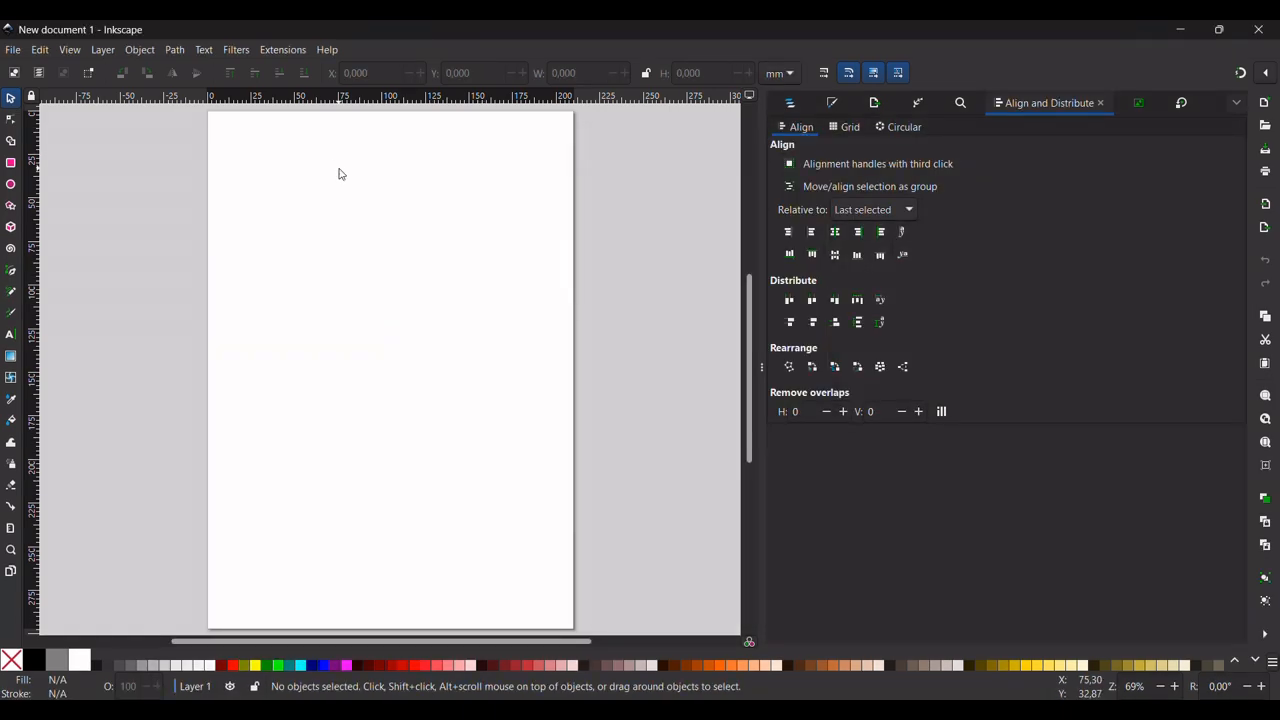
# Open the NiceCharts render extension and switch its data source to direct input, ready for editing the data string
pyautogui.click(283, 51)
pyautogui.moveTo(303, 310)
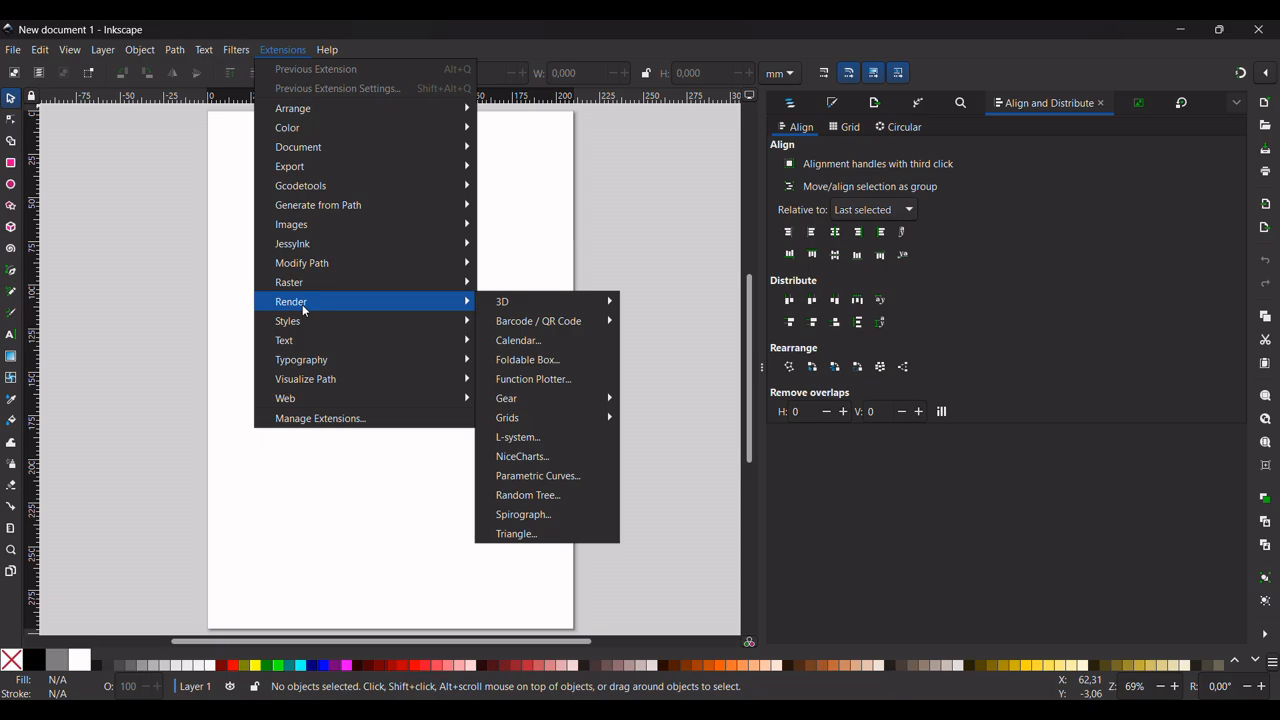
pyautogui.click(519, 460)
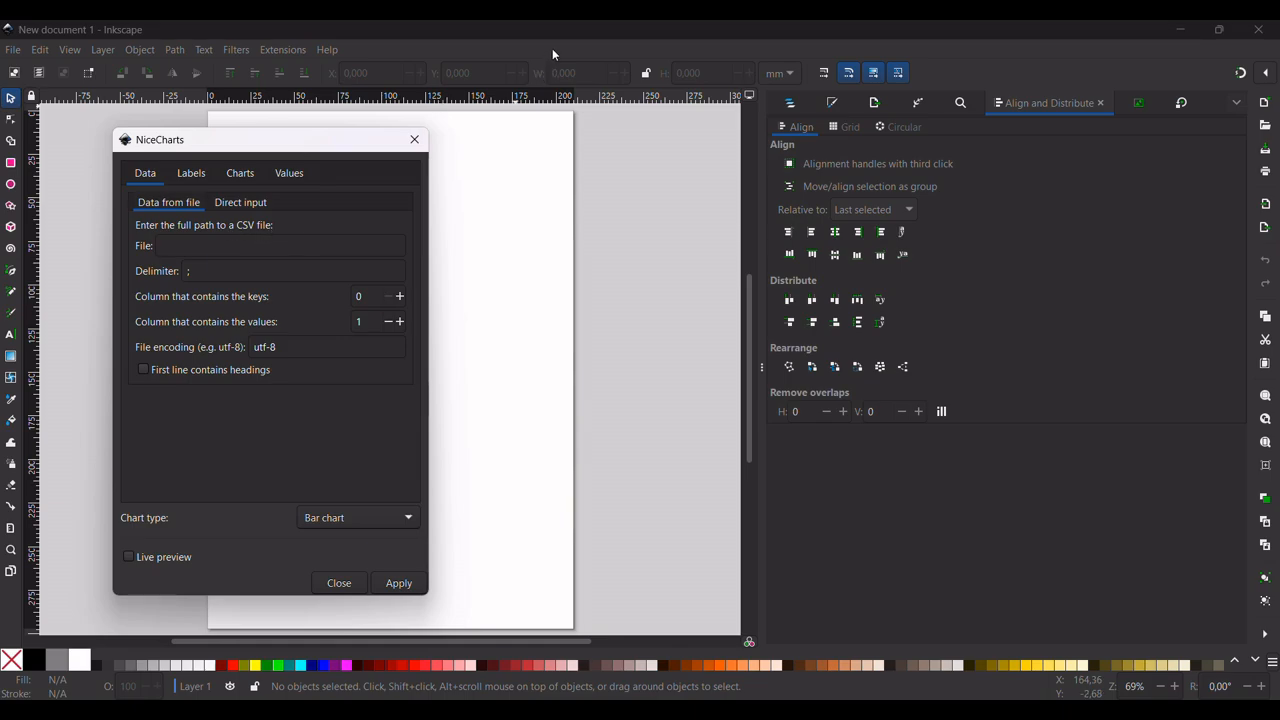
pyautogui.click(183, 174)
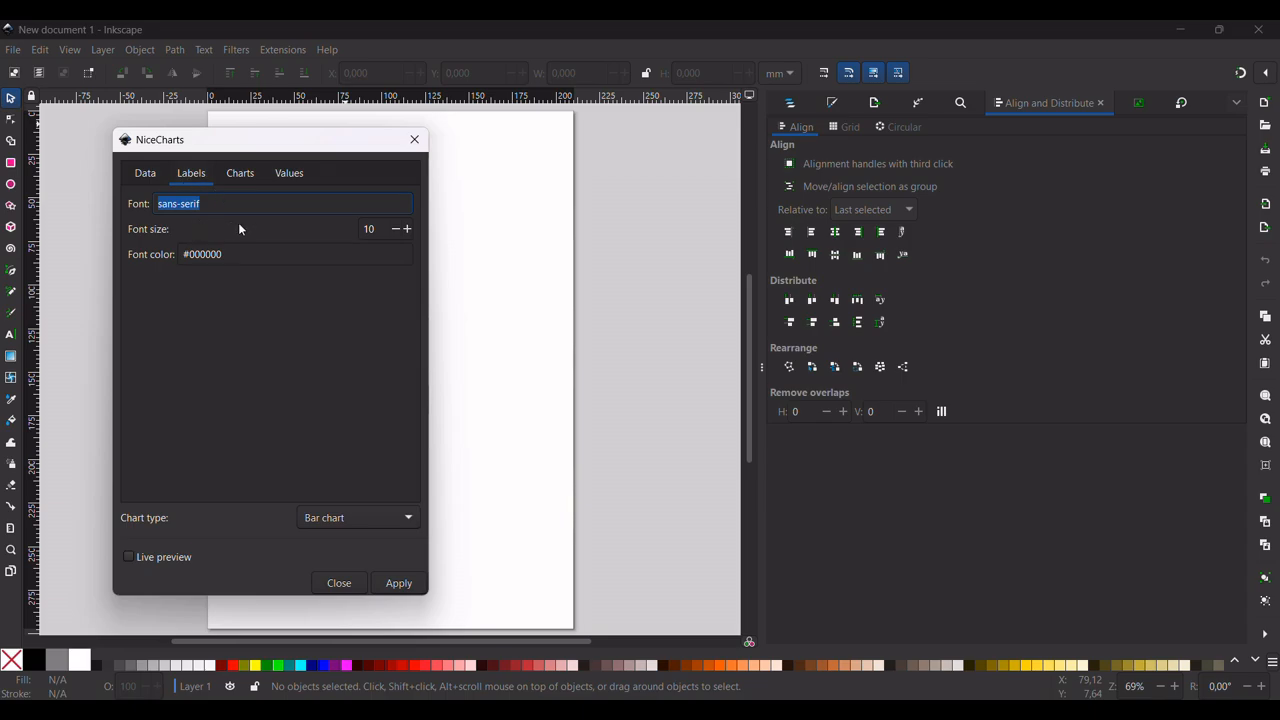
pyautogui.click(156, 175)
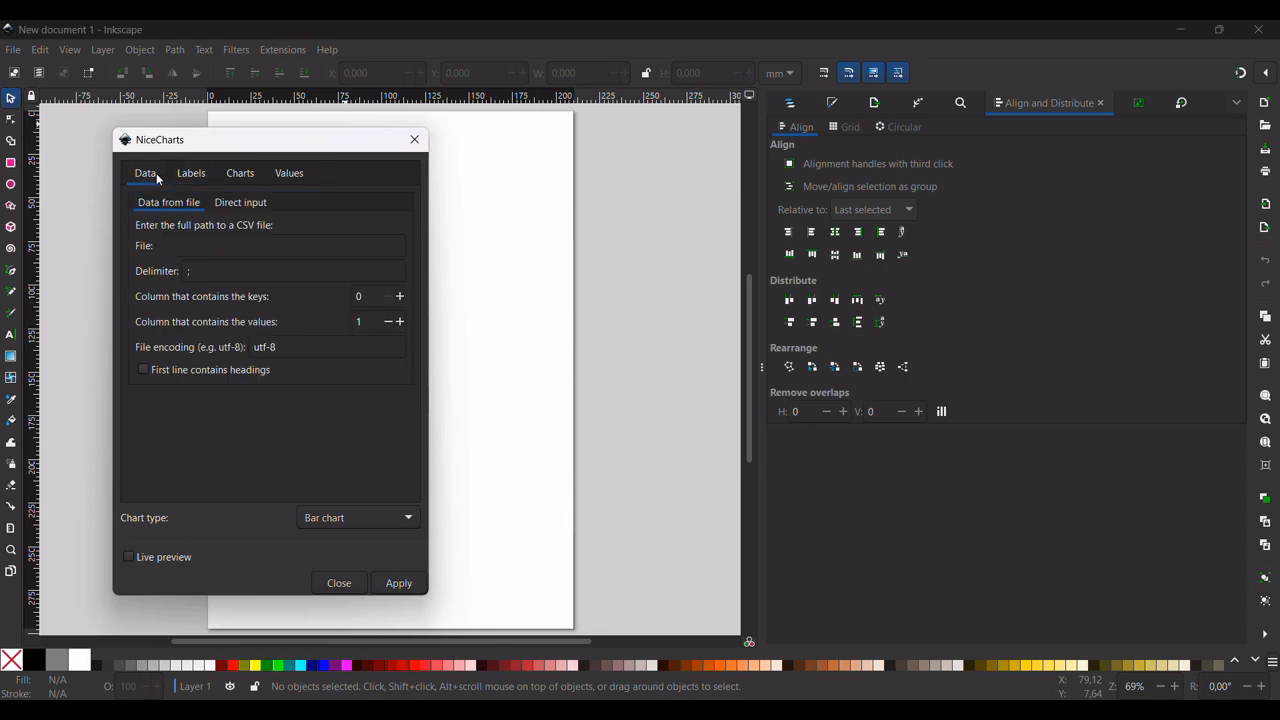
pyautogui.click(236, 205)
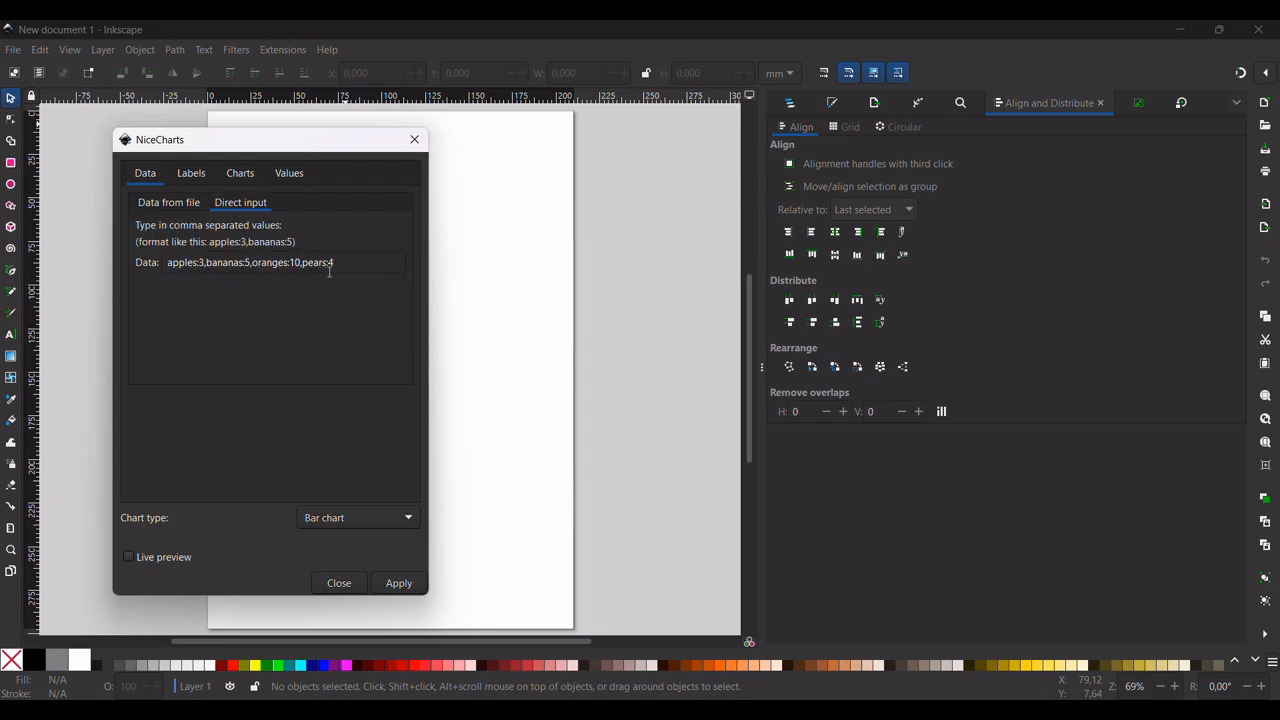
pyautogui.click(203, 263)
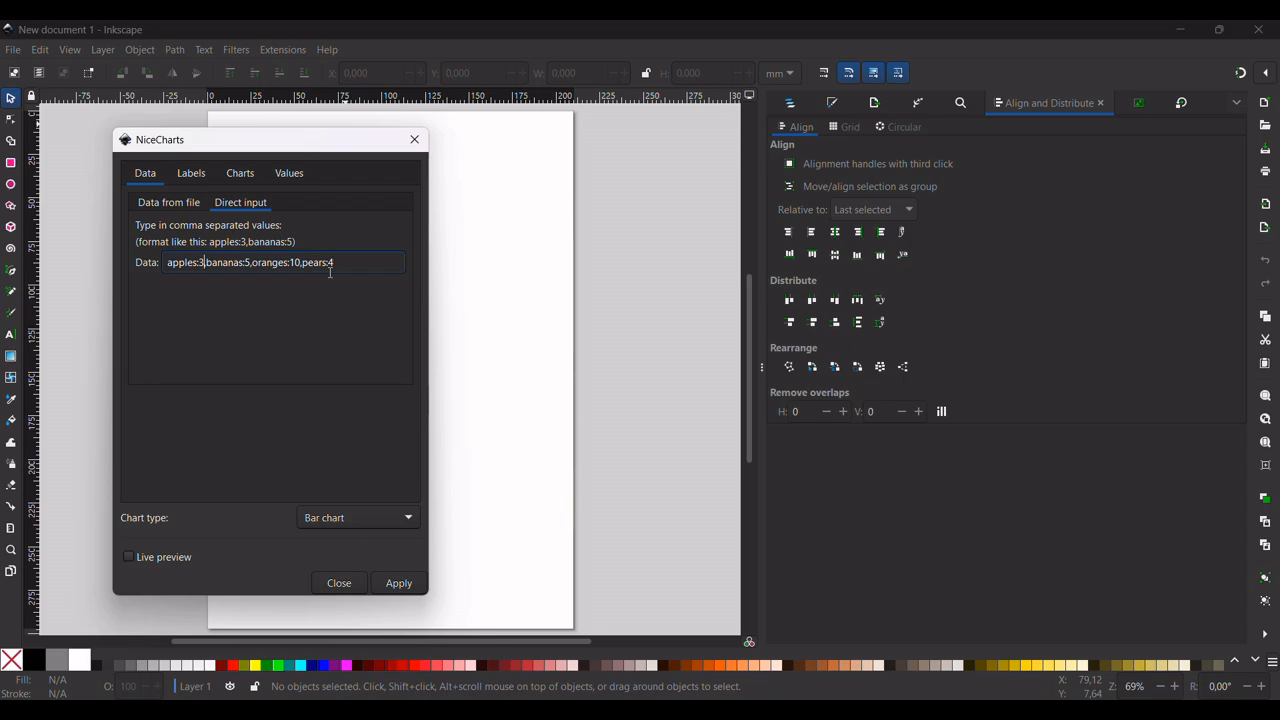
# Choose Bar chart as the chart type and preview it live, with the dialog moved off the page
pyautogui.click(197, 182)
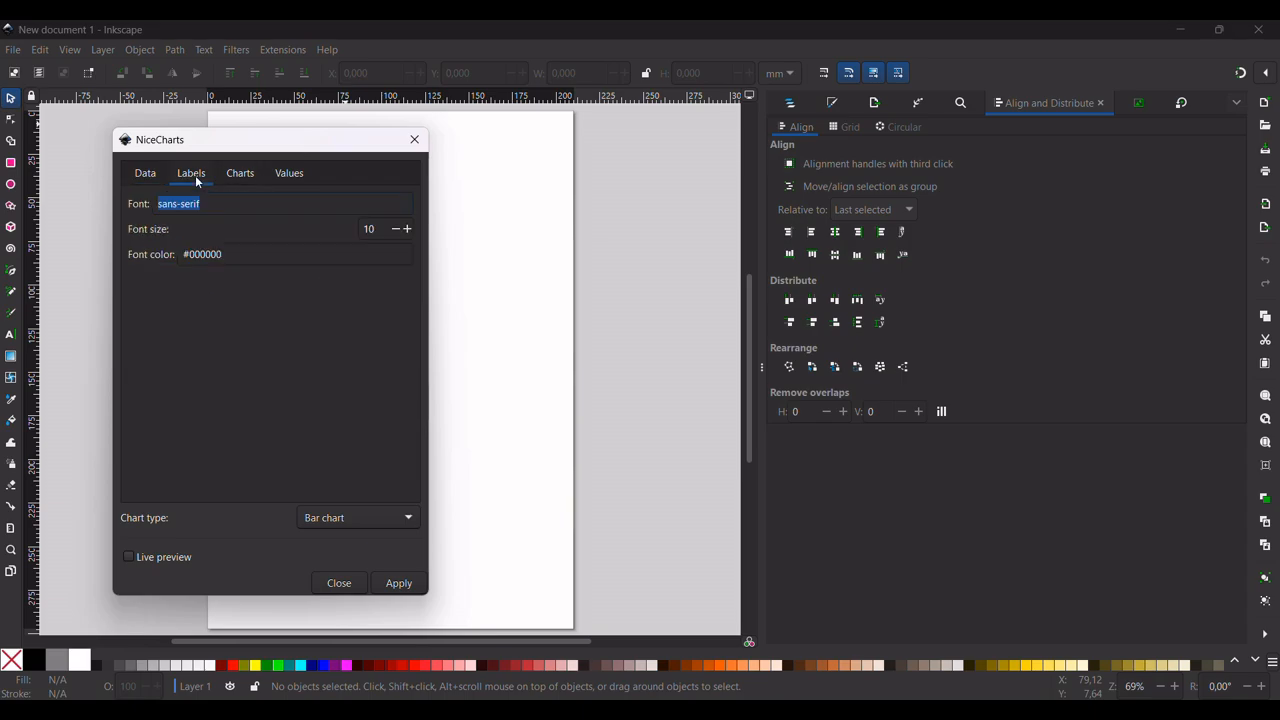
pyautogui.click(550, 49)
pyautogui.click(224, 345)
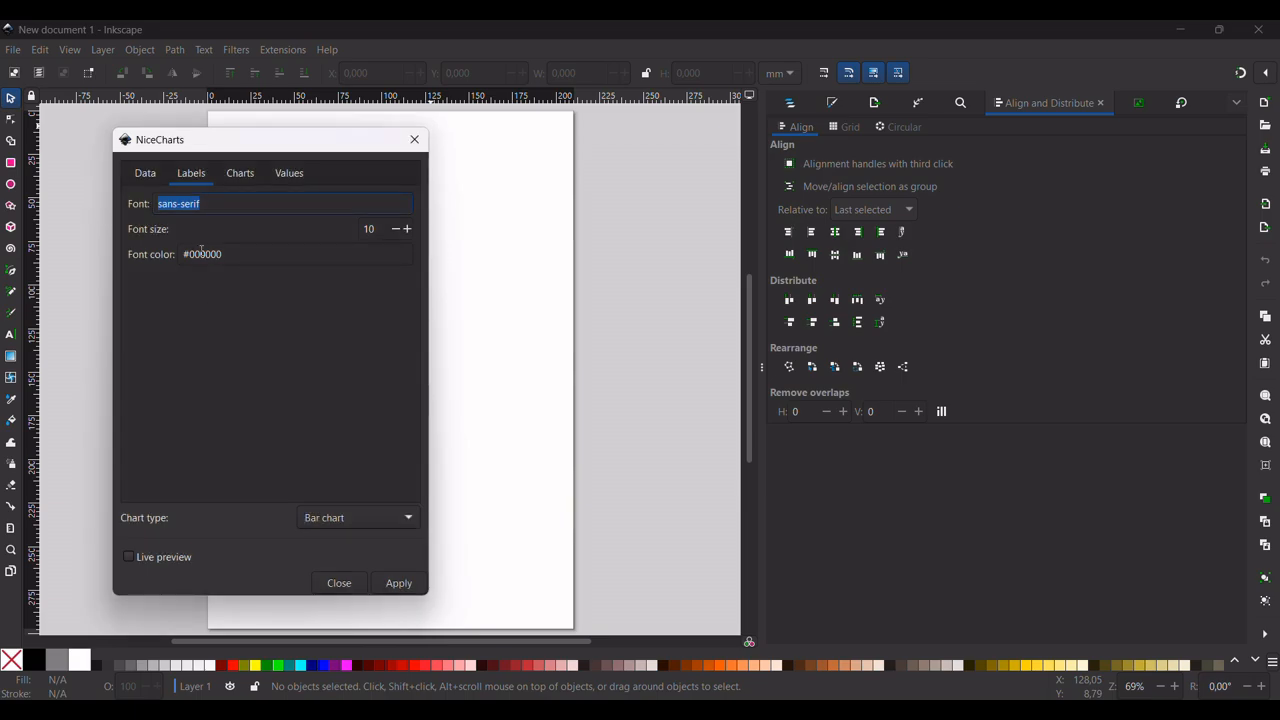
pyautogui.click(270, 209)
pyautogui.click(346, 517)
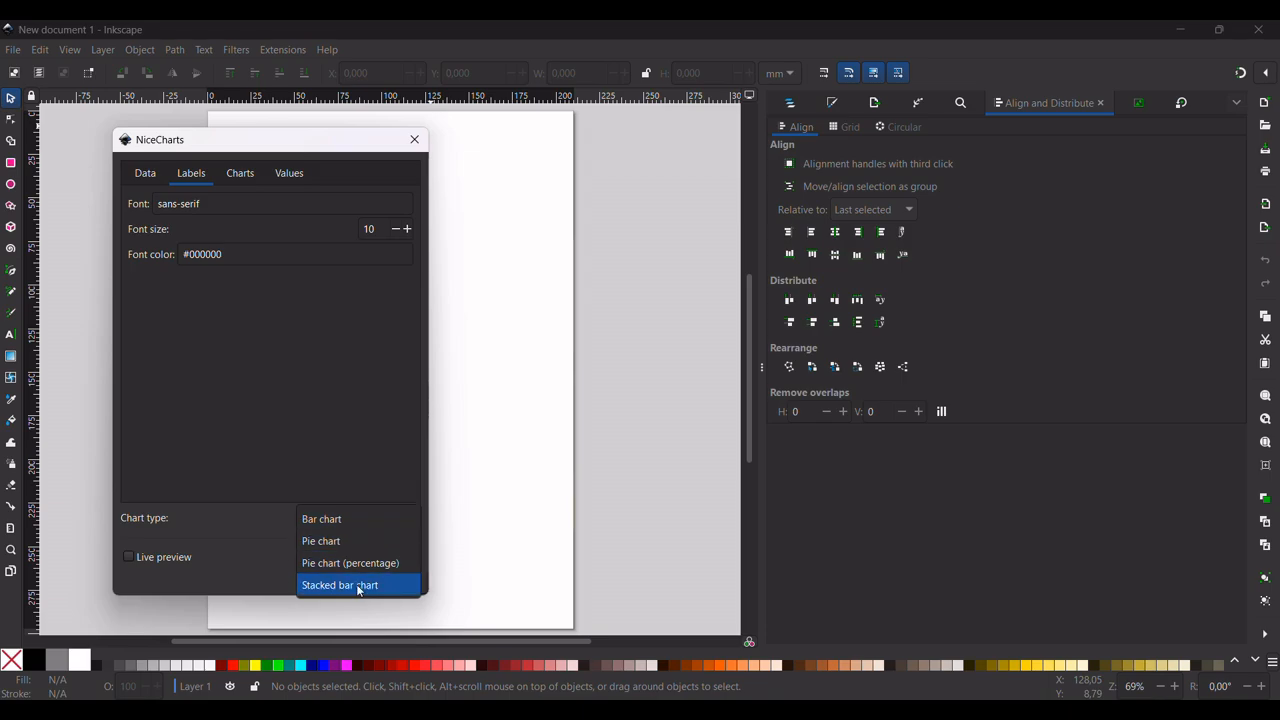
pyautogui.click(346, 519)
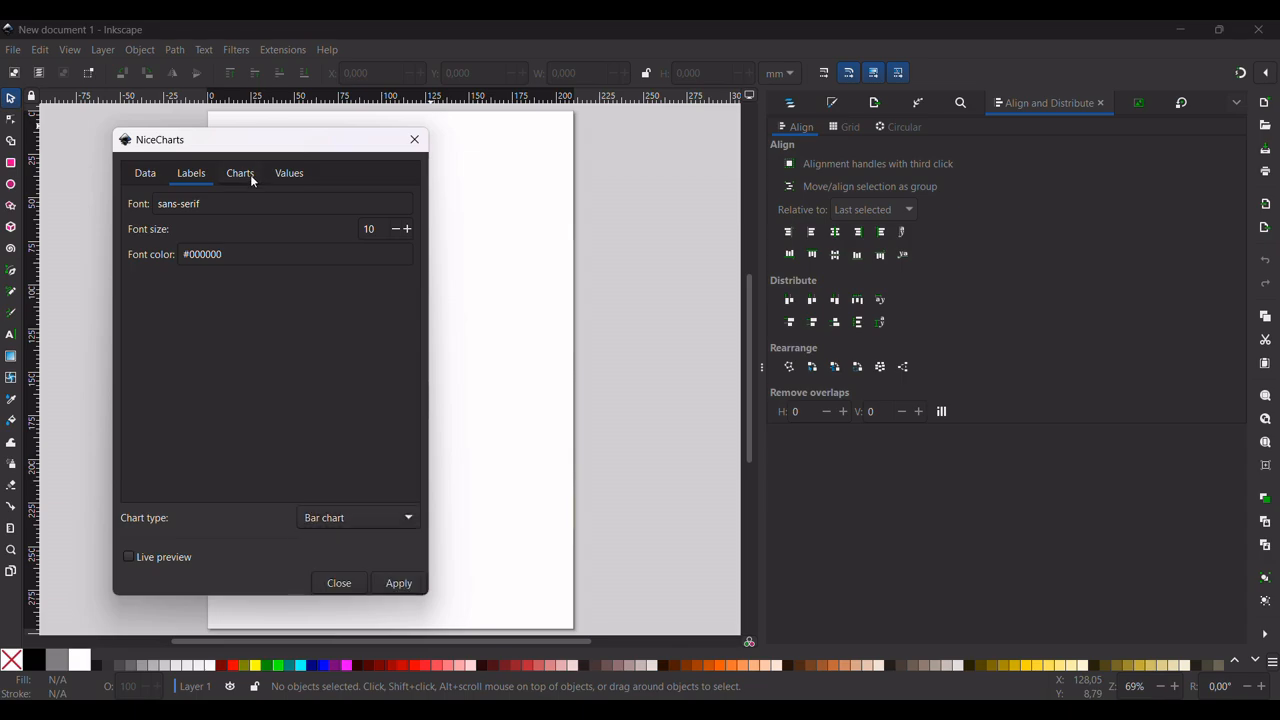
pyautogui.click(128, 557)
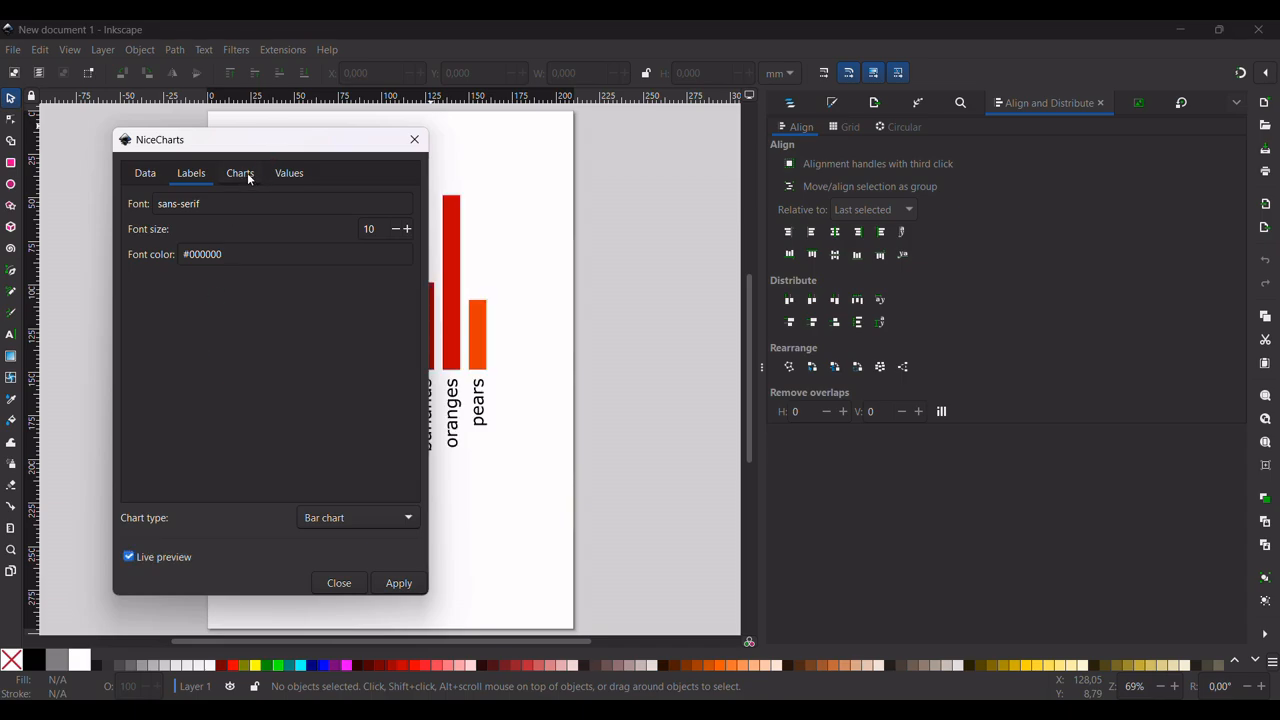
pyautogui.moveTo(297, 143); pyautogui.dragTo(785, 146)
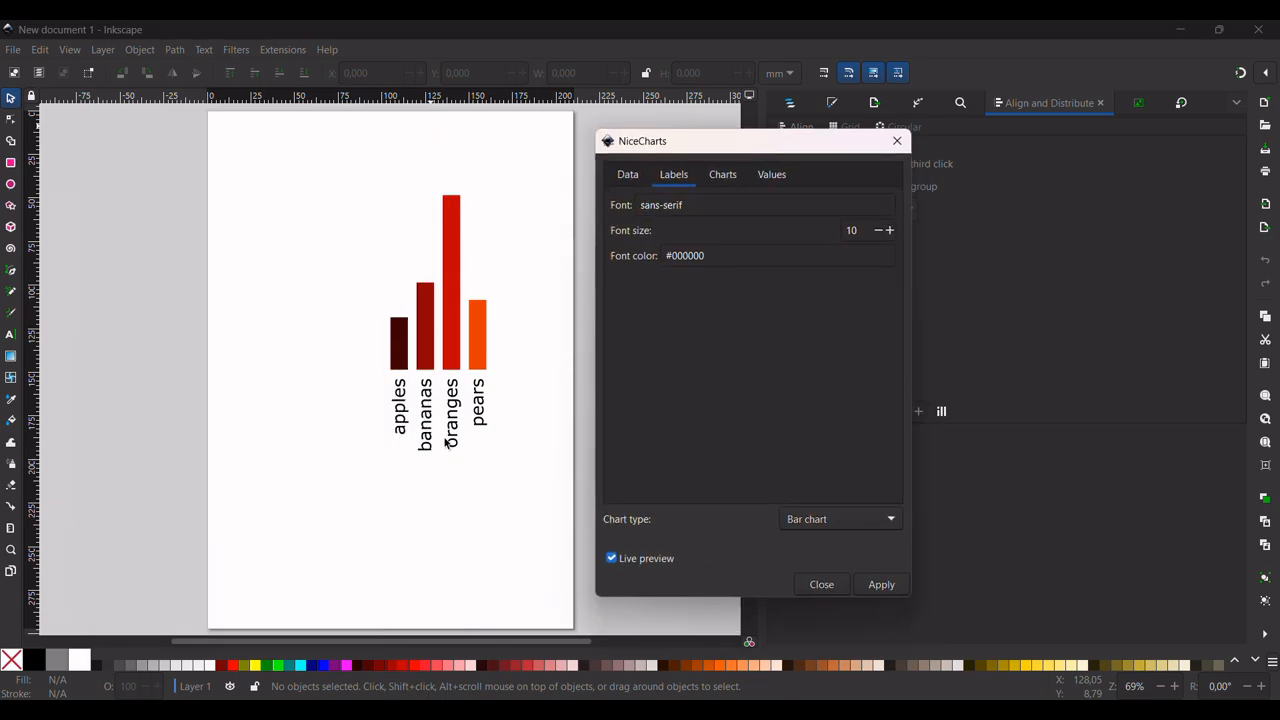
# Keep the Default color scheme and try the drop shadow on the bars, switching it off again
pyautogui.click(723, 175)
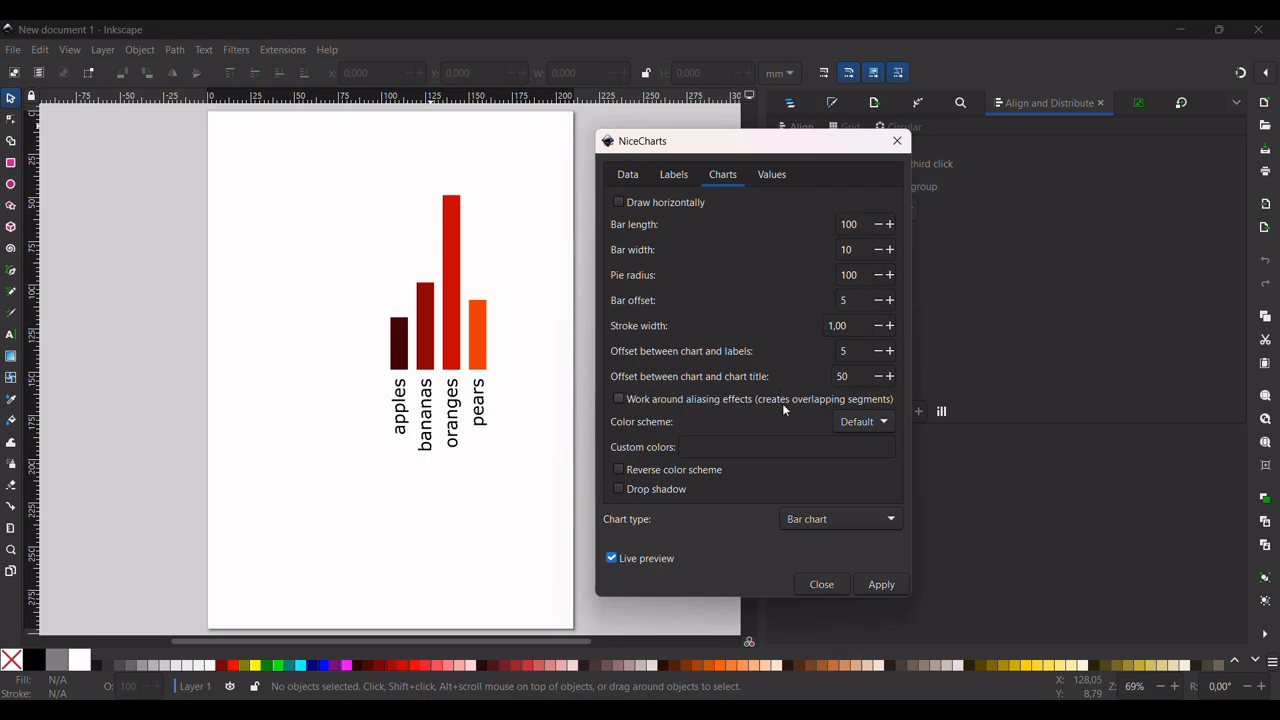
pyautogui.click(860, 422)
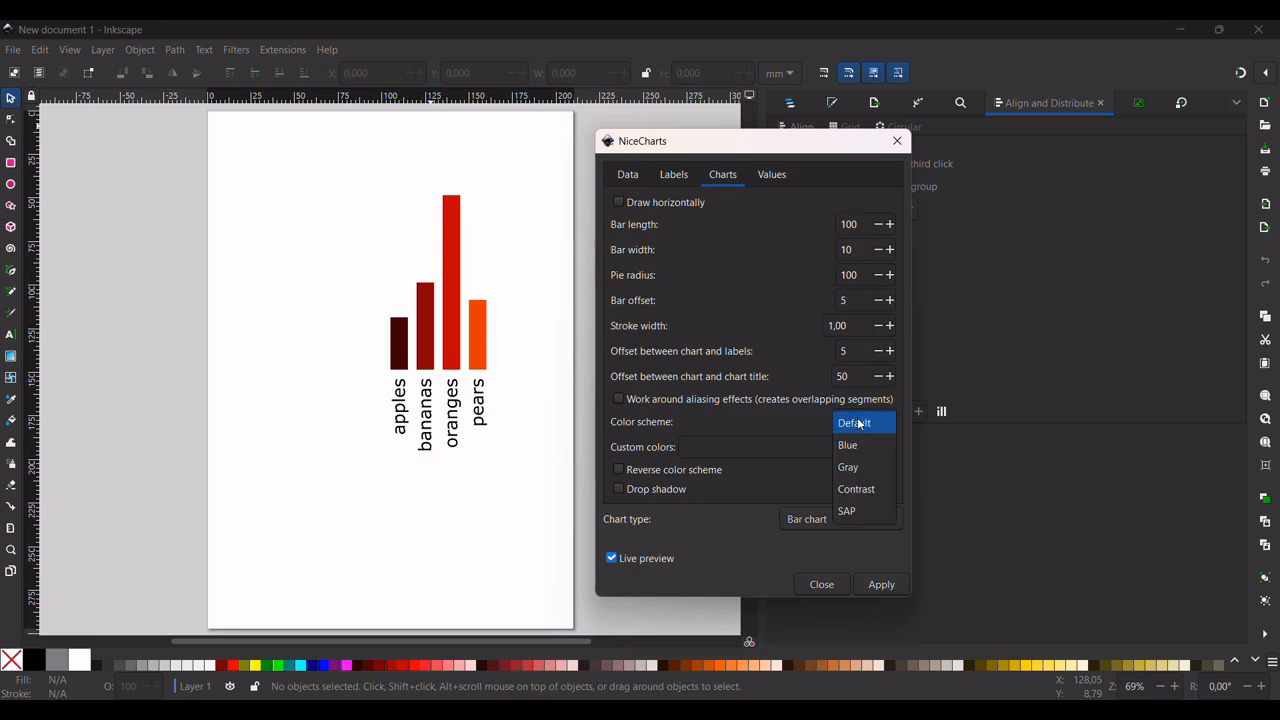
pyautogui.click(860, 424)
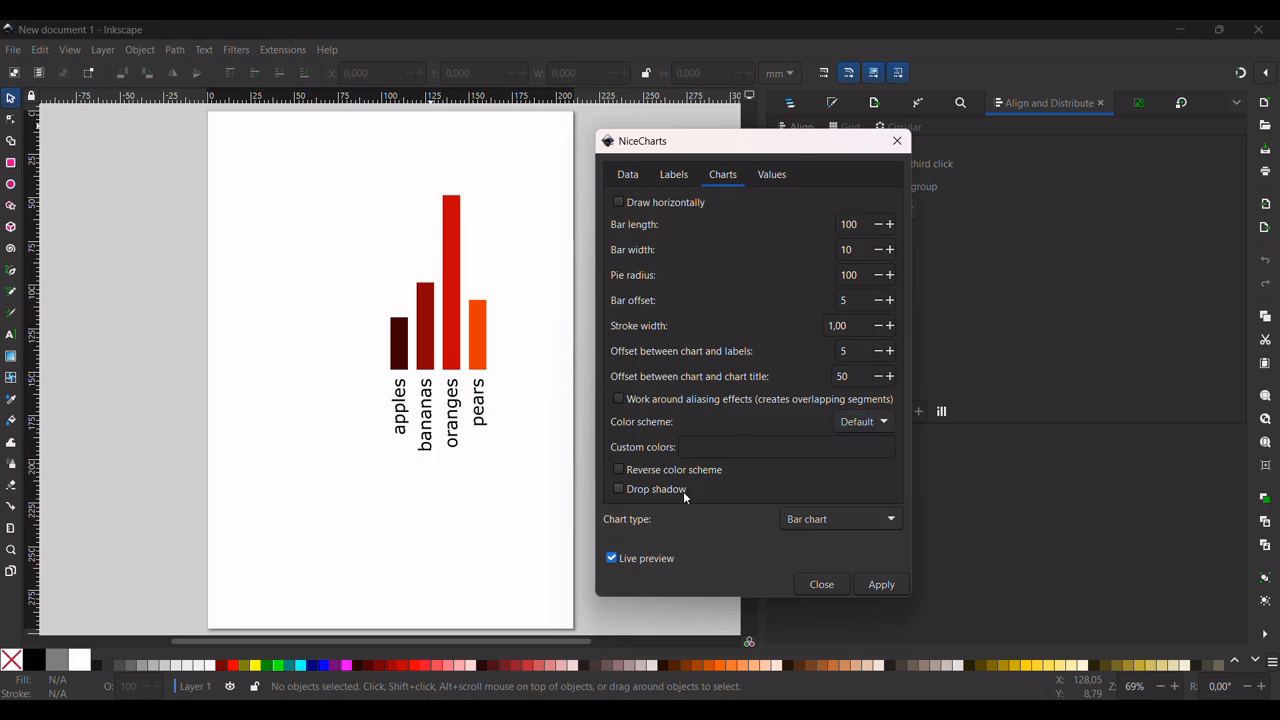
pyautogui.click(671, 489)
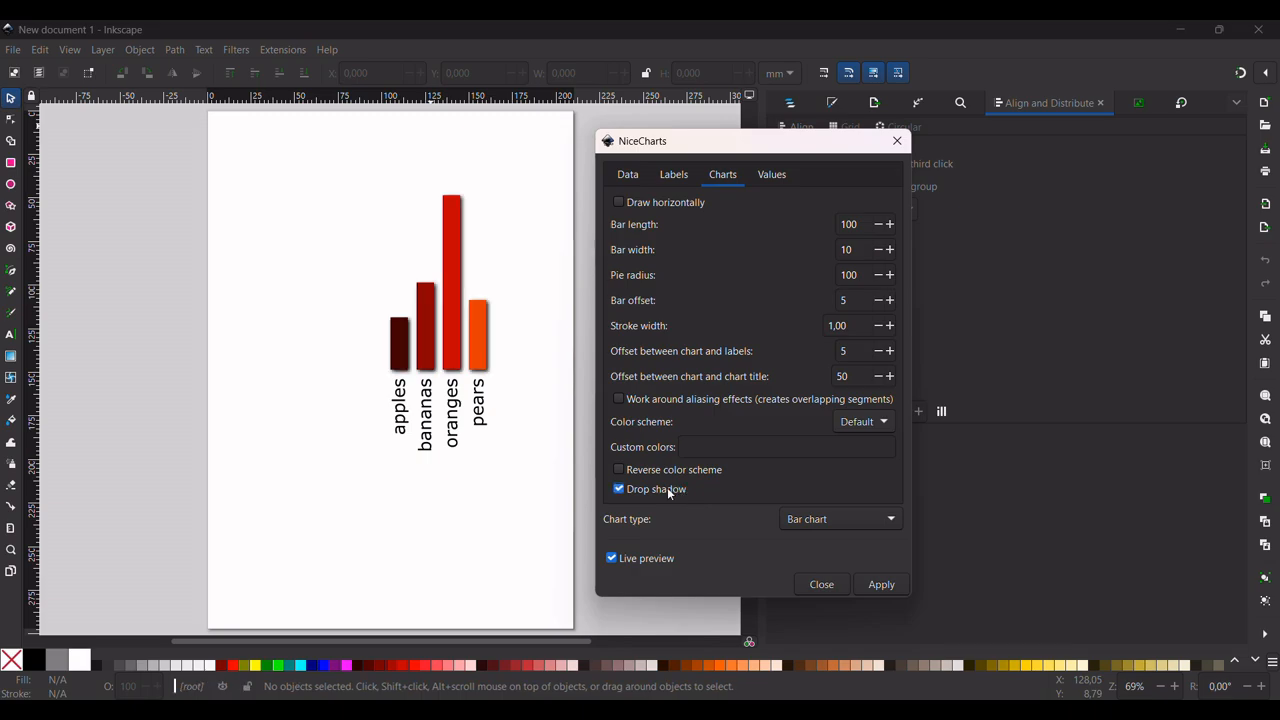
pyautogui.click(670, 492)
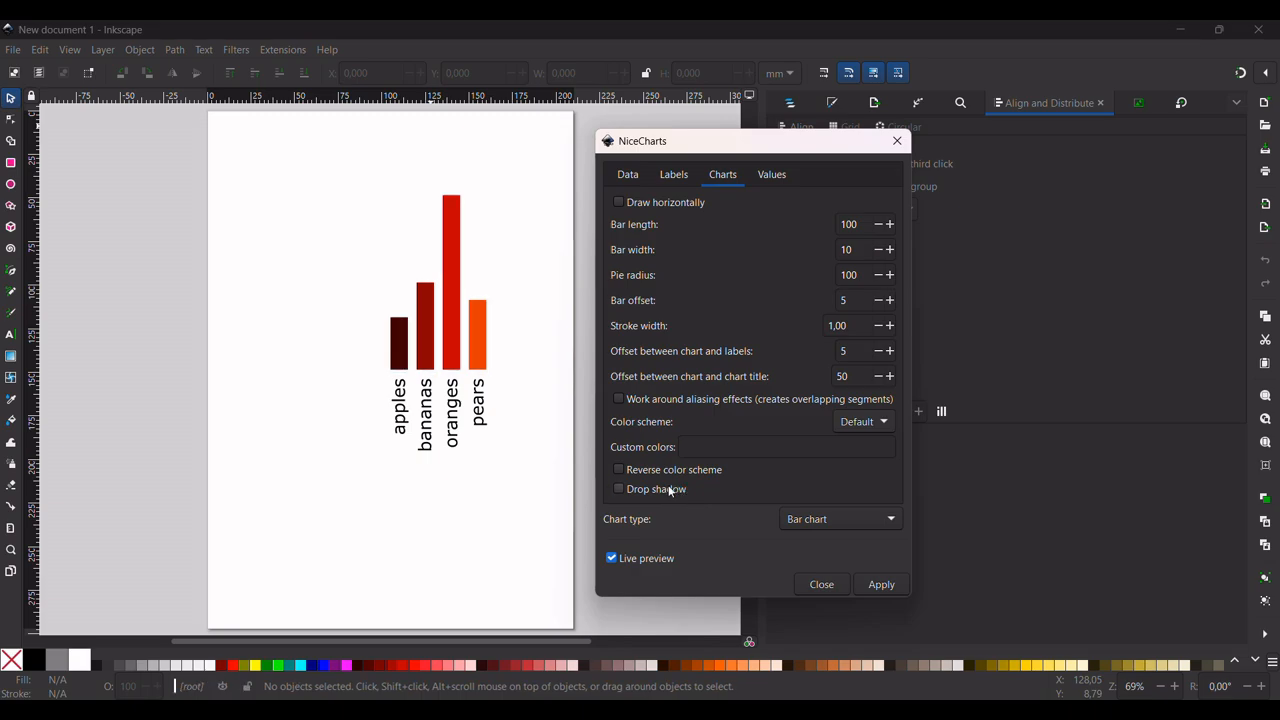
# Try showing the values on the bar chart and hide them again
pyautogui.click(768, 178)
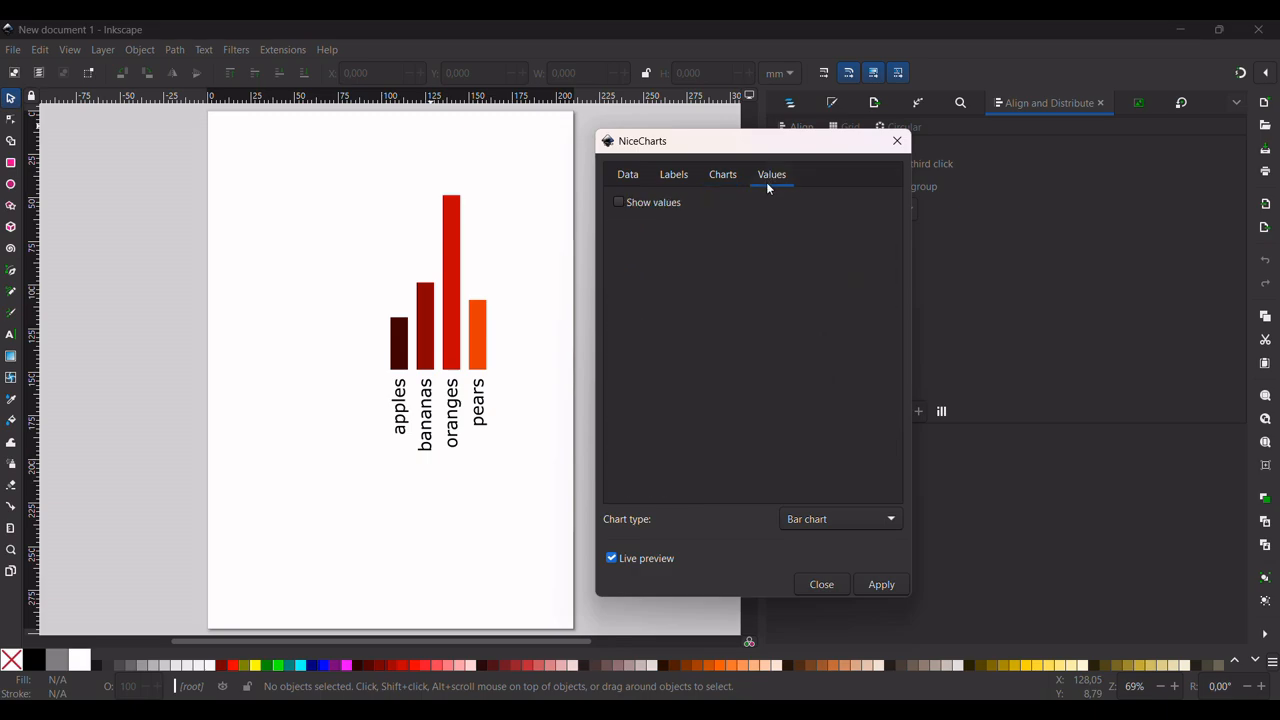
pyautogui.click(665, 202)
pyautogui.click(665, 202)
# Try the CSV file data source without a file path and set the chart type to Pie chart
pyautogui.click(638, 178)
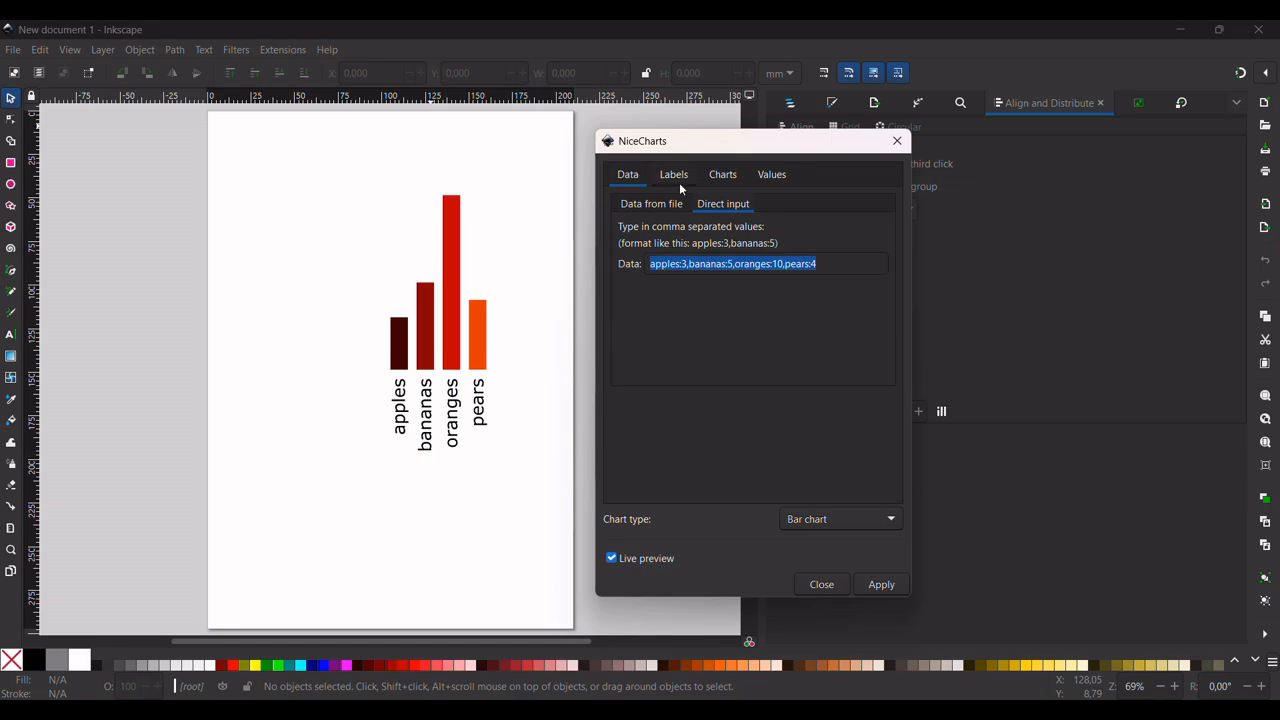
pyautogui.click(667, 208)
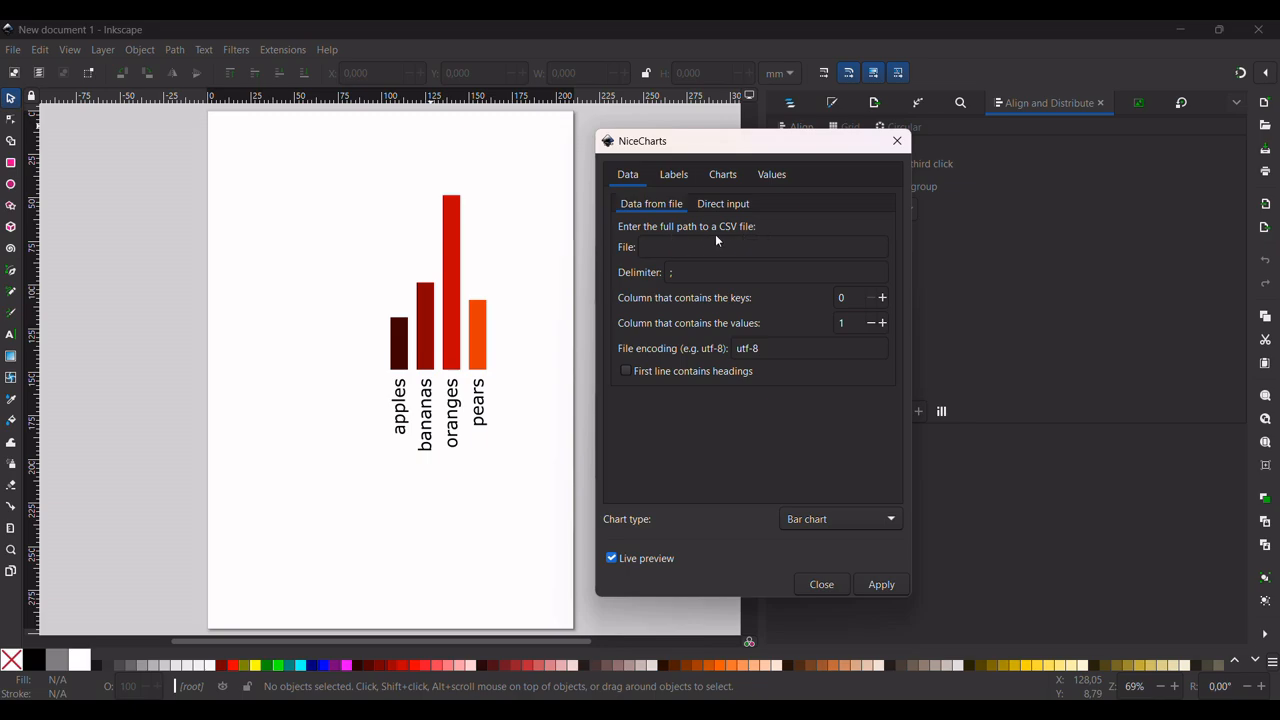
pyautogui.click(744, 251)
pyautogui.click(674, 177)
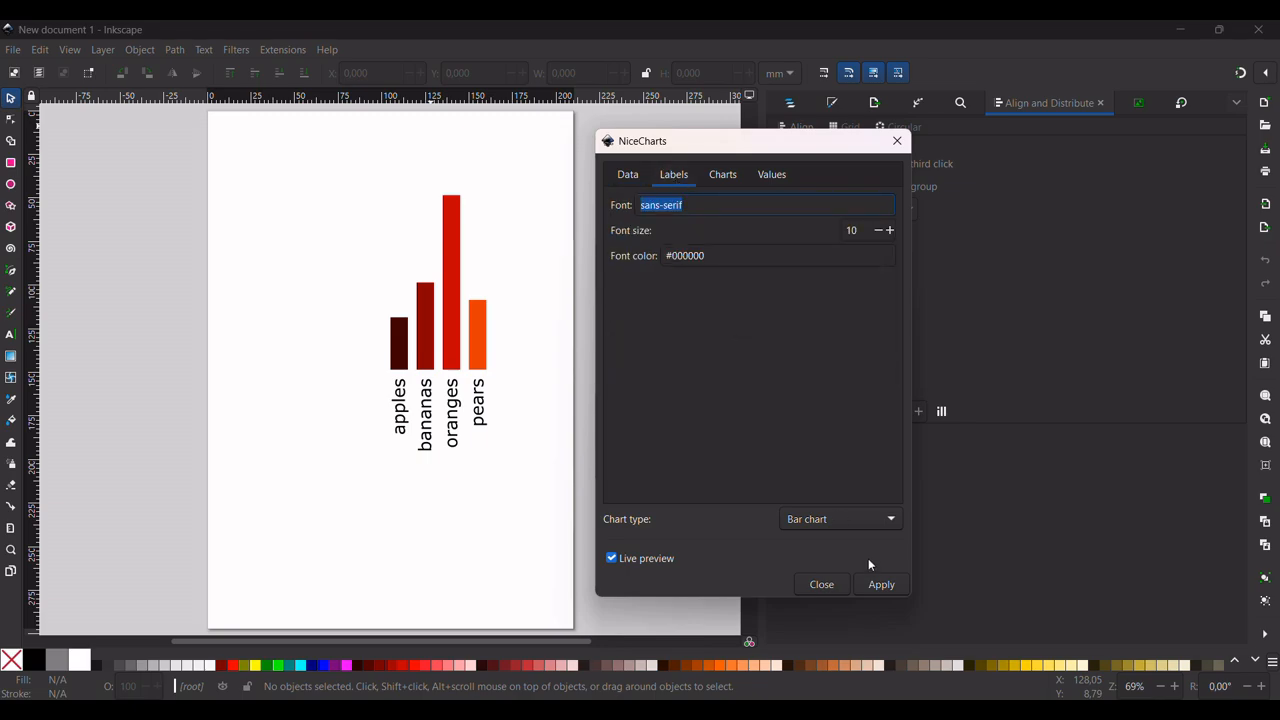
pyautogui.click(859, 521)
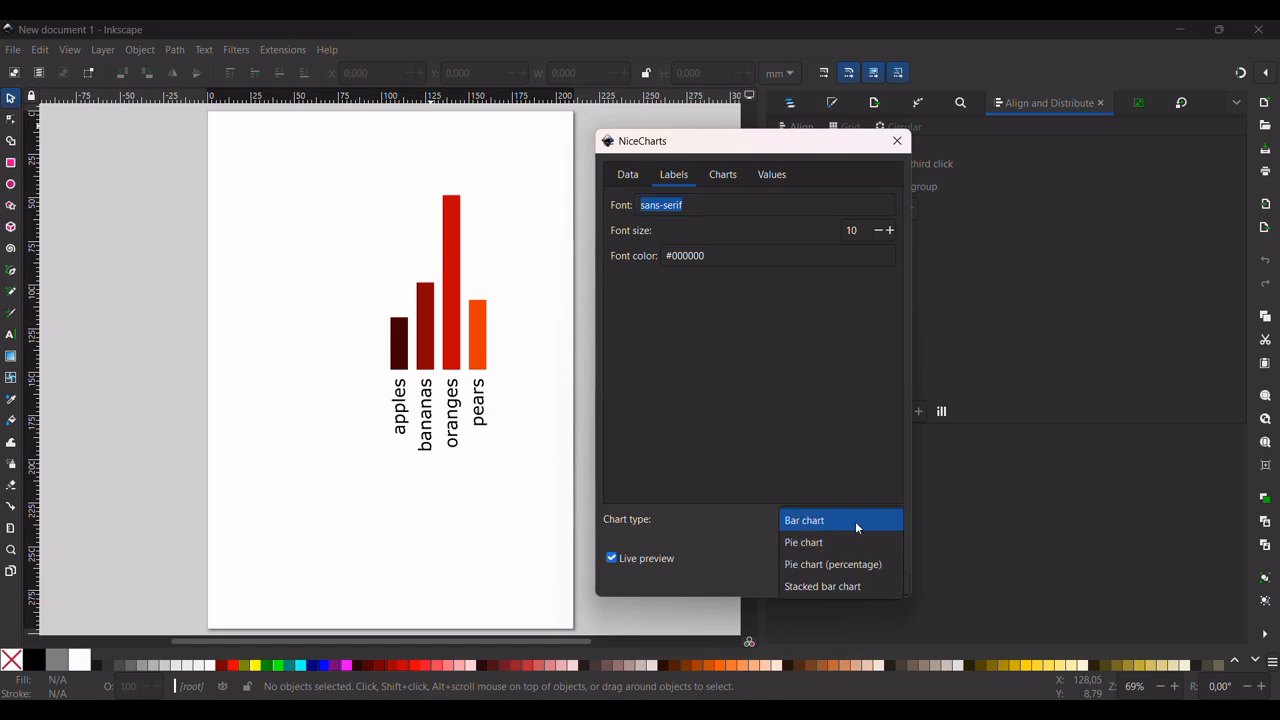
pyautogui.click(855, 521)
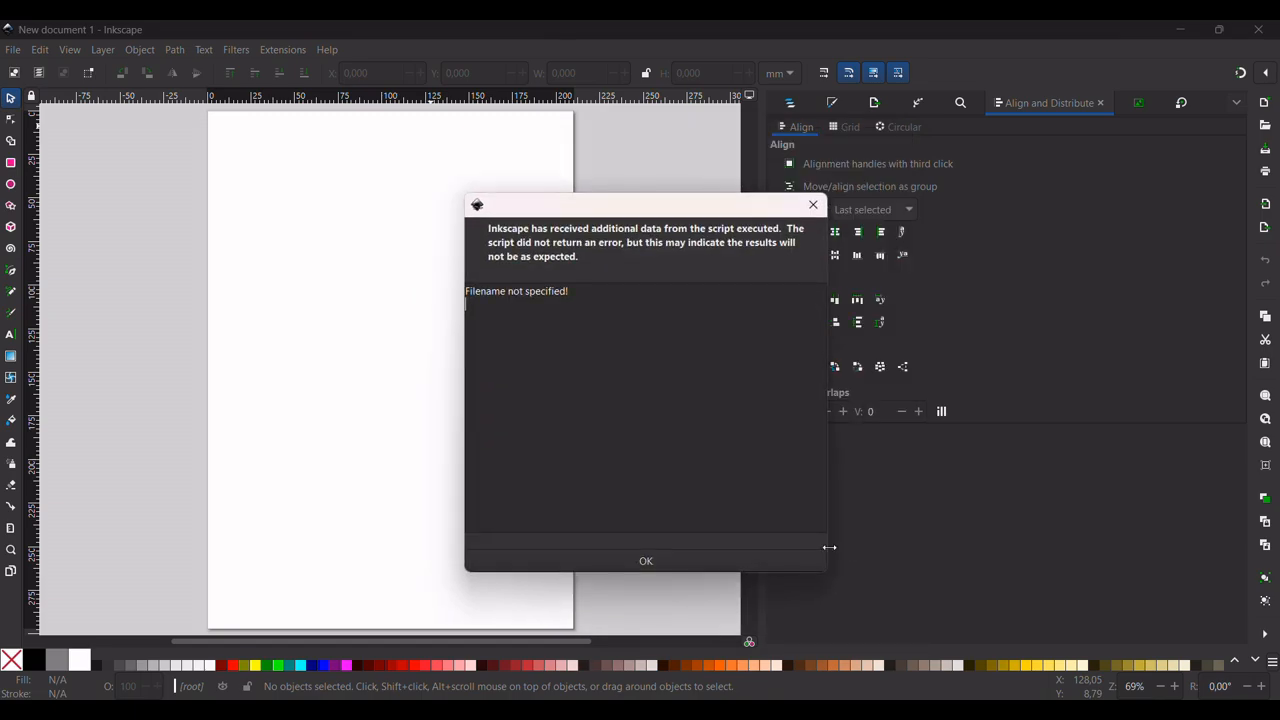
pyautogui.click(643, 563)
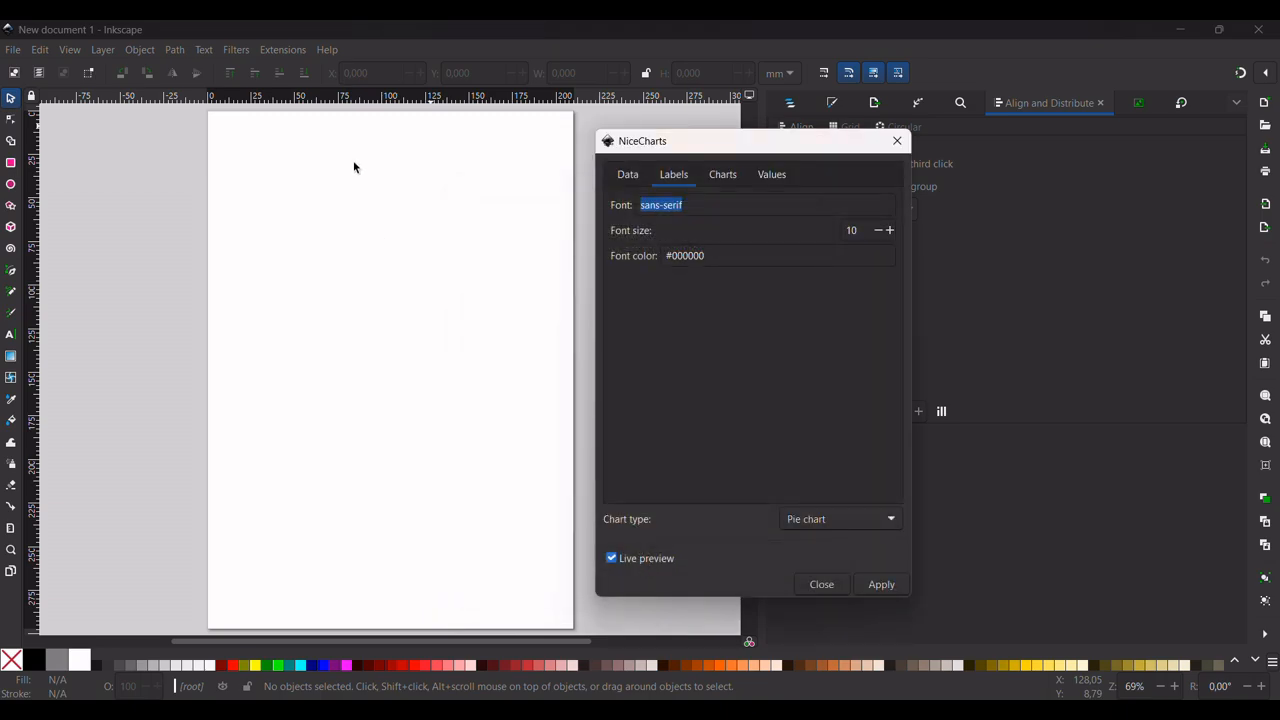
# Switch the pie chart's data source back to direct input, apply it, and turn off the live preview
pyautogui.click(625, 175)
pyautogui.click(703, 204)
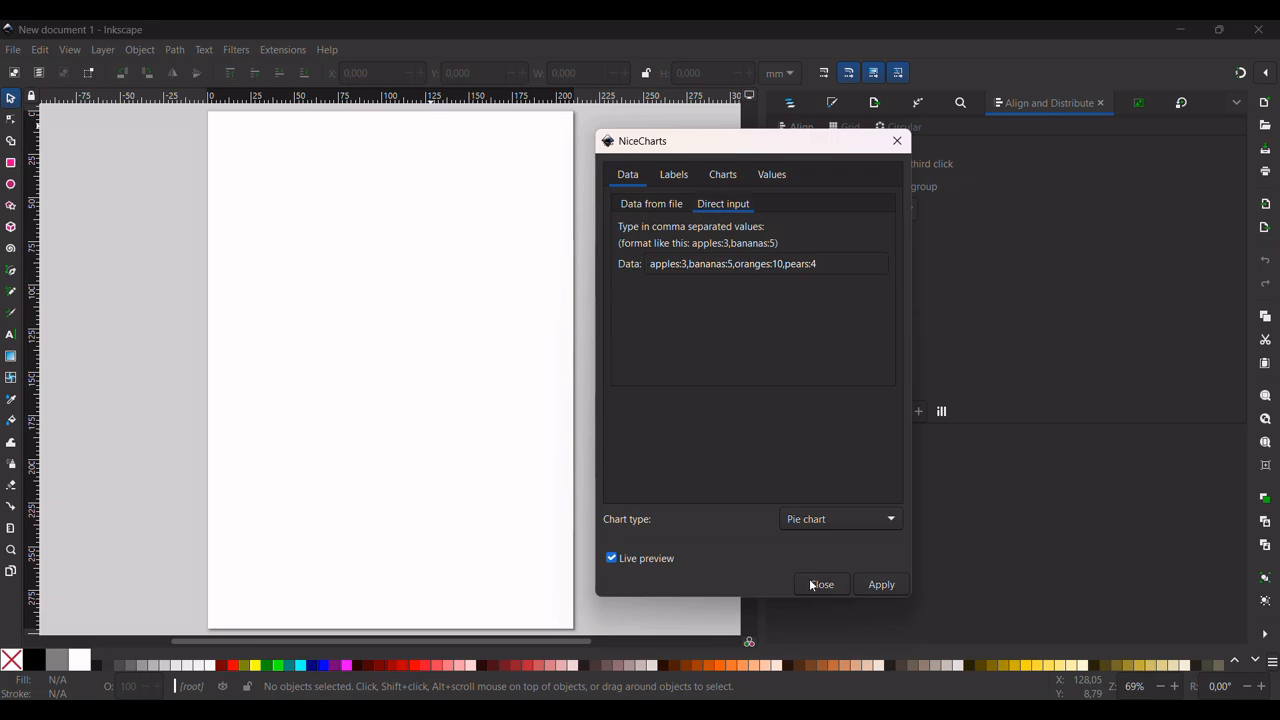
pyautogui.click(684, 177)
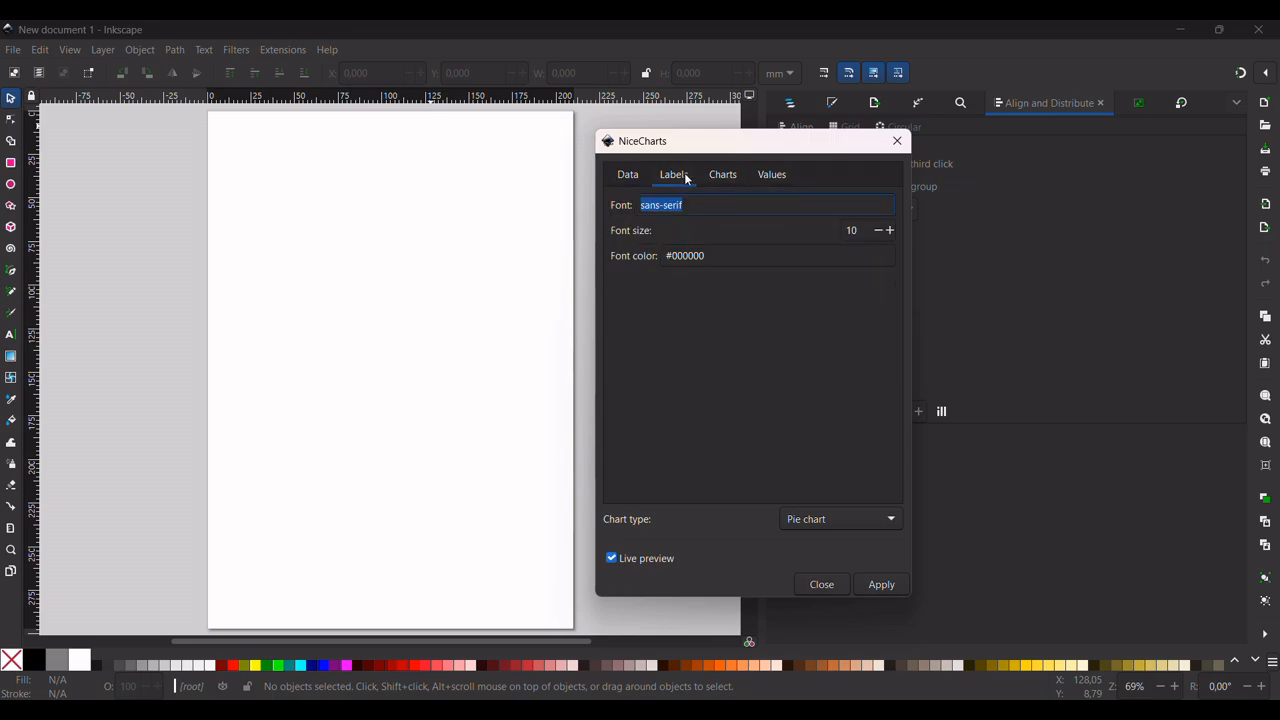
pyautogui.click(719, 178)
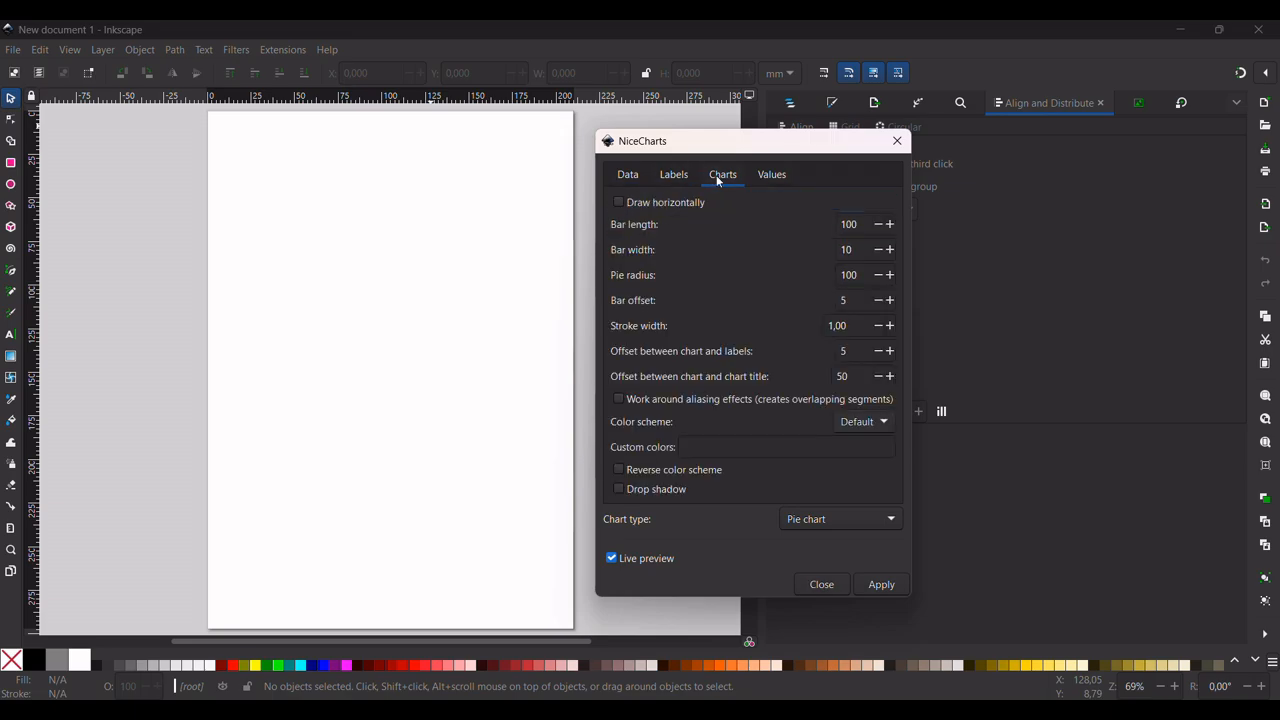
pyautogui.click(872, 588)
pyautogui.click(674, 176)
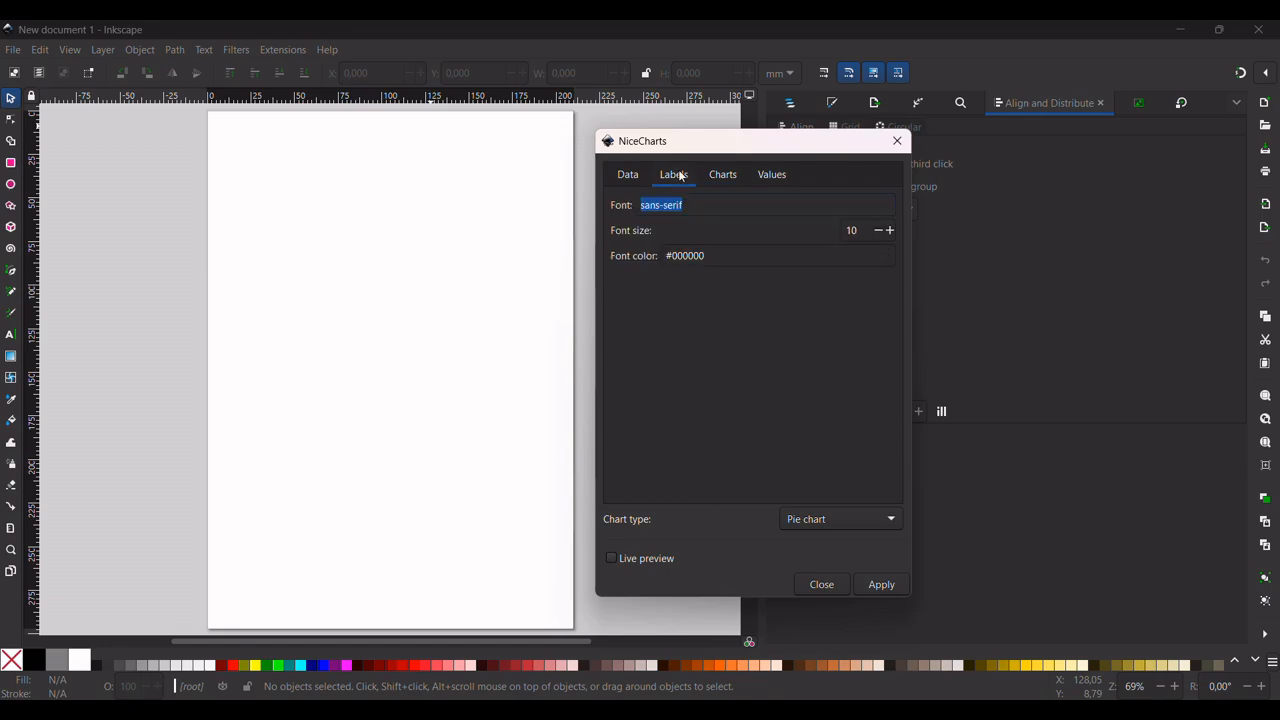
pyautogui.click(630, 176)
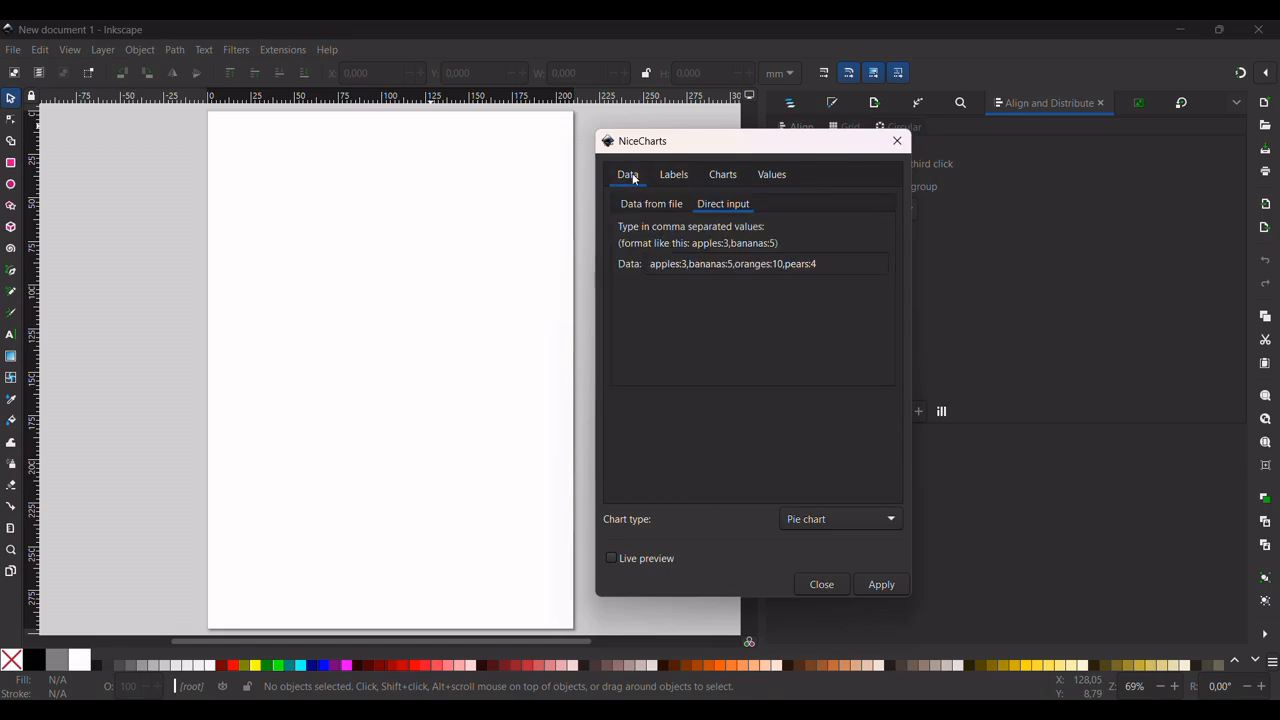
pyautogui.click(707, 266)
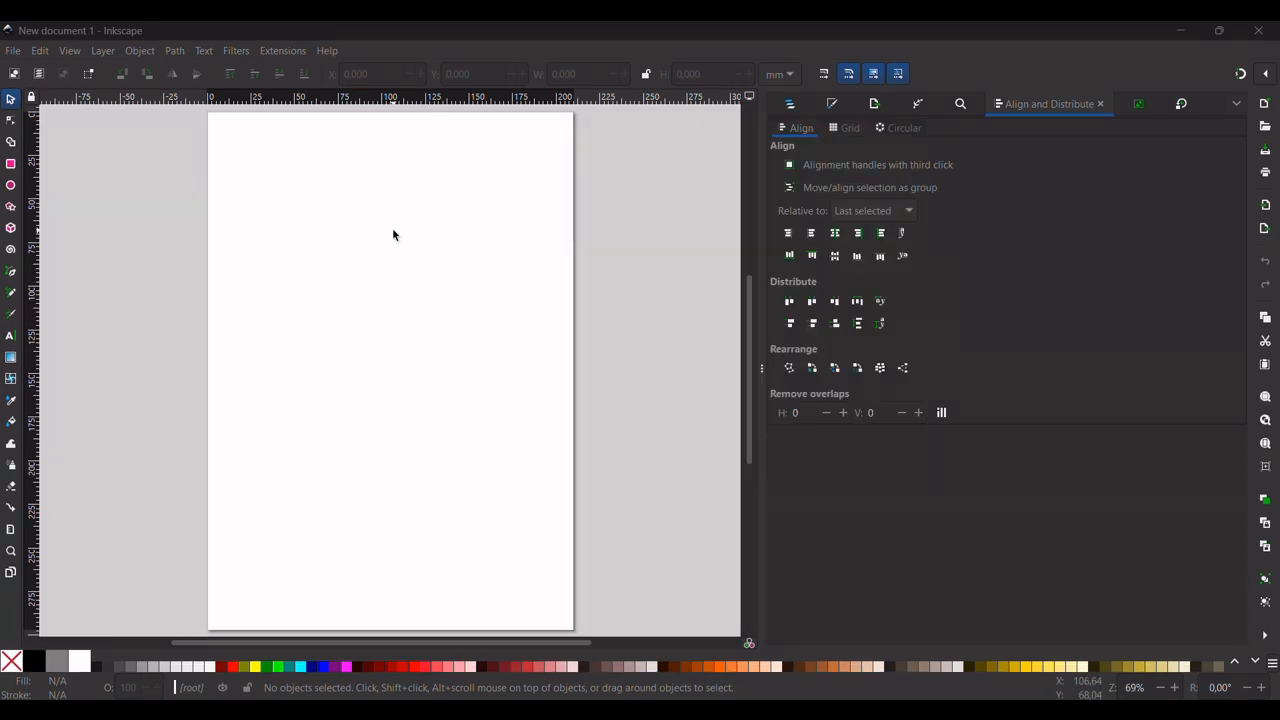
# Open the NiceCharts extension in the blank document and set the chart type to Pie chart (percentage)
pyautogui.click(279, 51)
pyautogui.moveTo(314, 303)
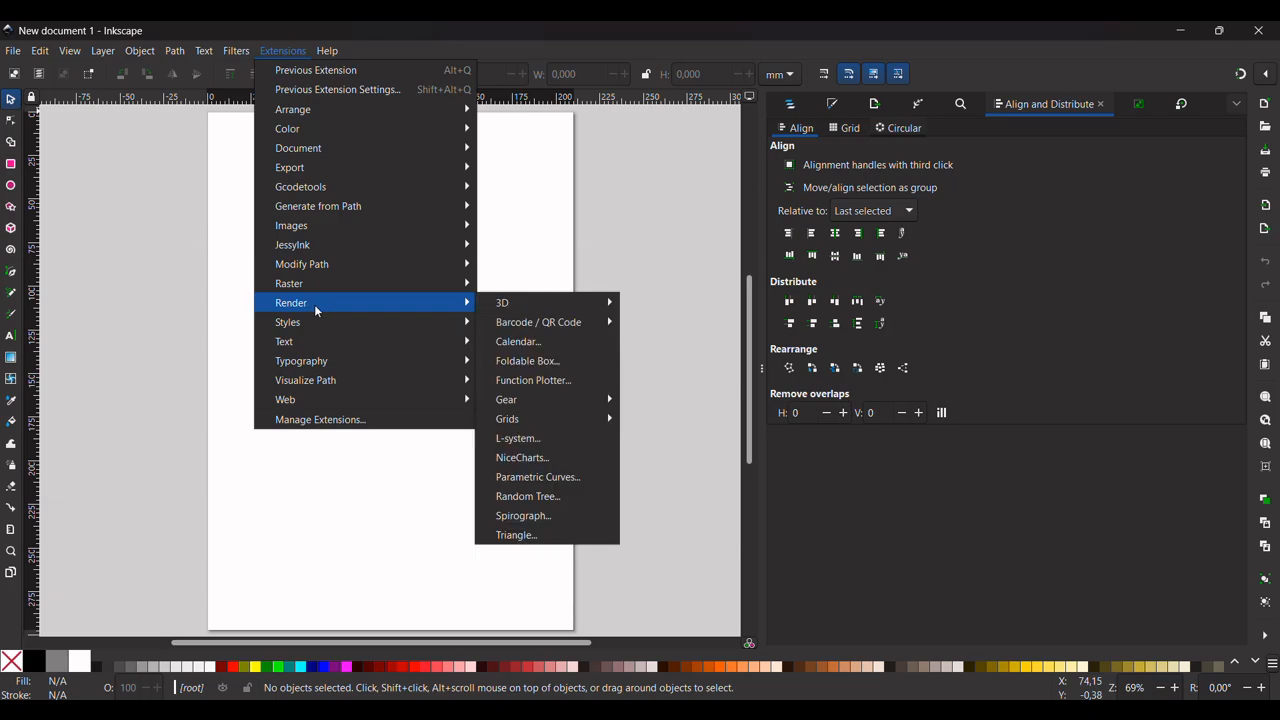
pyautogui.click(534, 459)
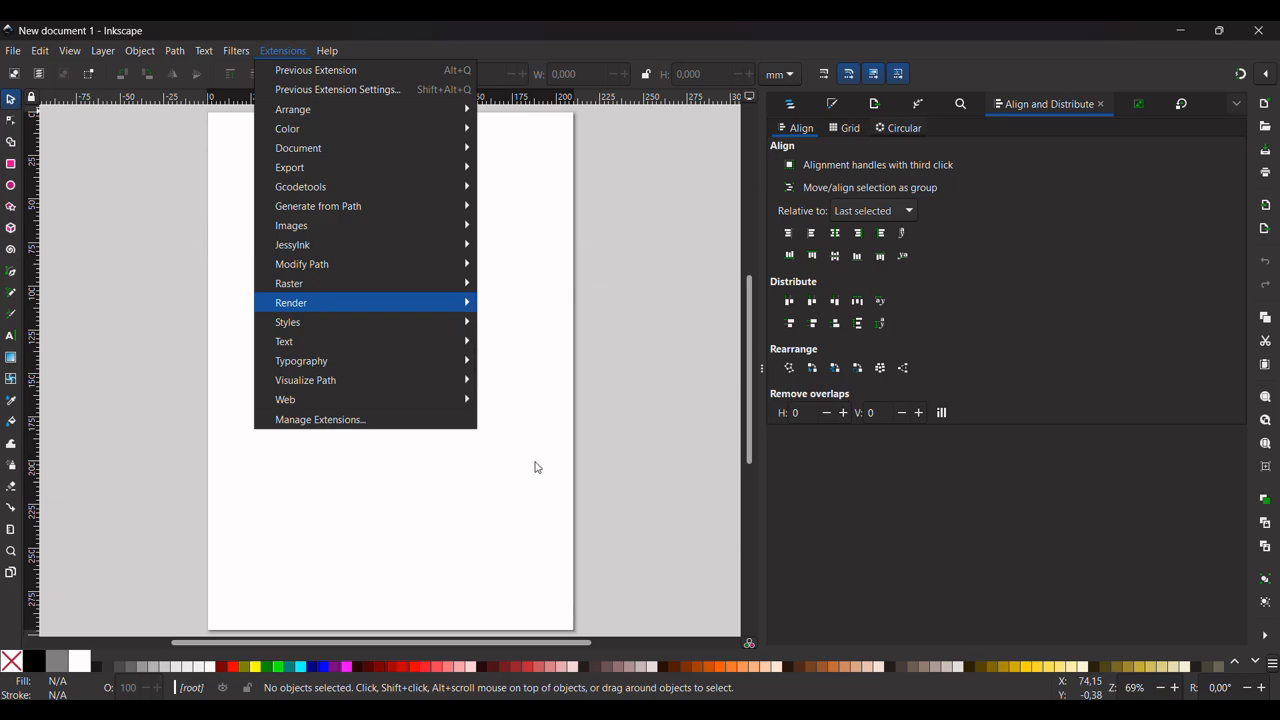
pyautogui.click(182, 214)
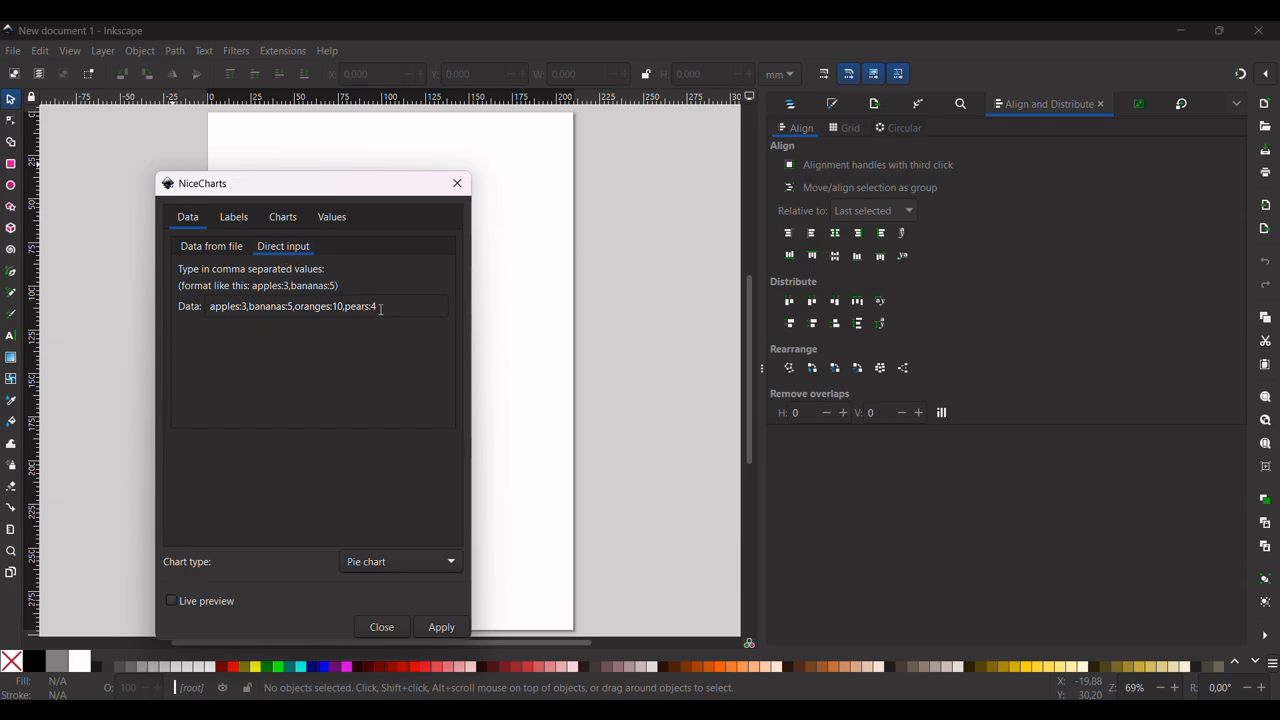
pyautogui.click(417, 564)
pyautogui.click(418, 566)
# Change the direct input data to apples:20, bananas:20, oranges:30 and pears:20
pyautogui.press('BackSpace')
pyautogui.press('BackSpace')
pyautogui.press('BackSpace')
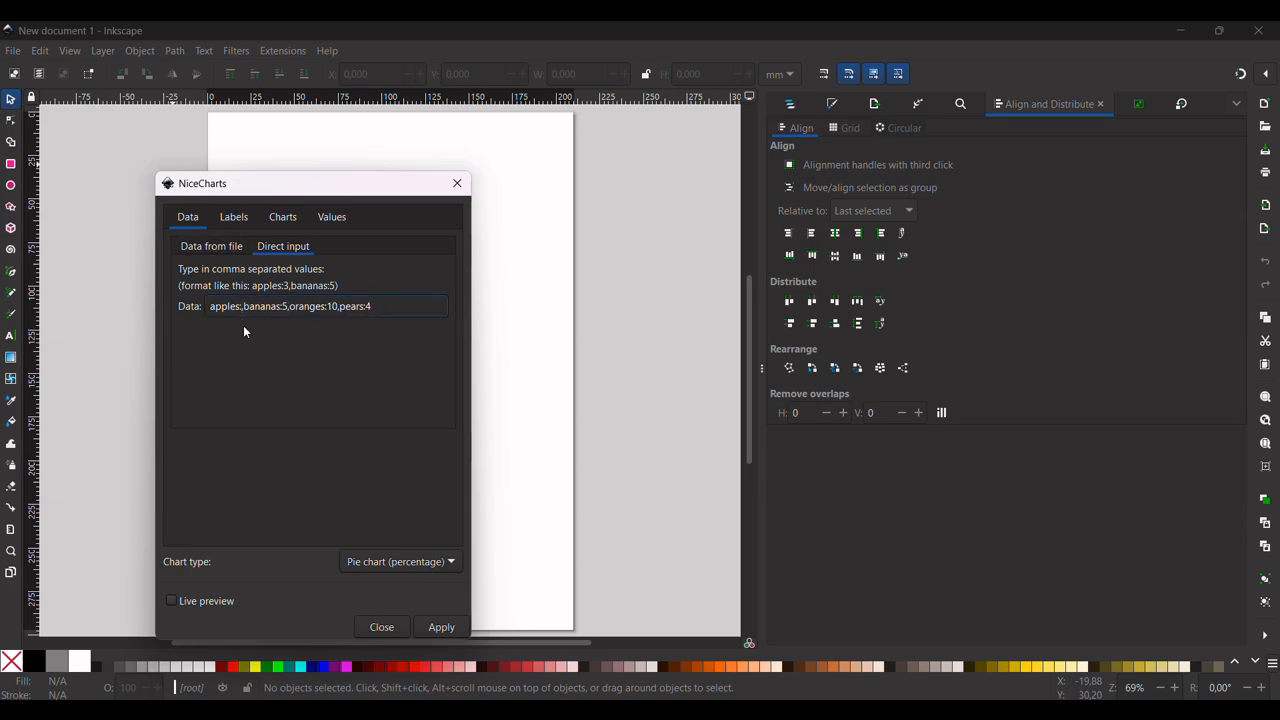
pyautogui.write(':2,0')
pyautogui.press('BackSpace')
pyautogui.write('20')
pyautogui.click(552, 55)
pyautogui.click(397, 313)
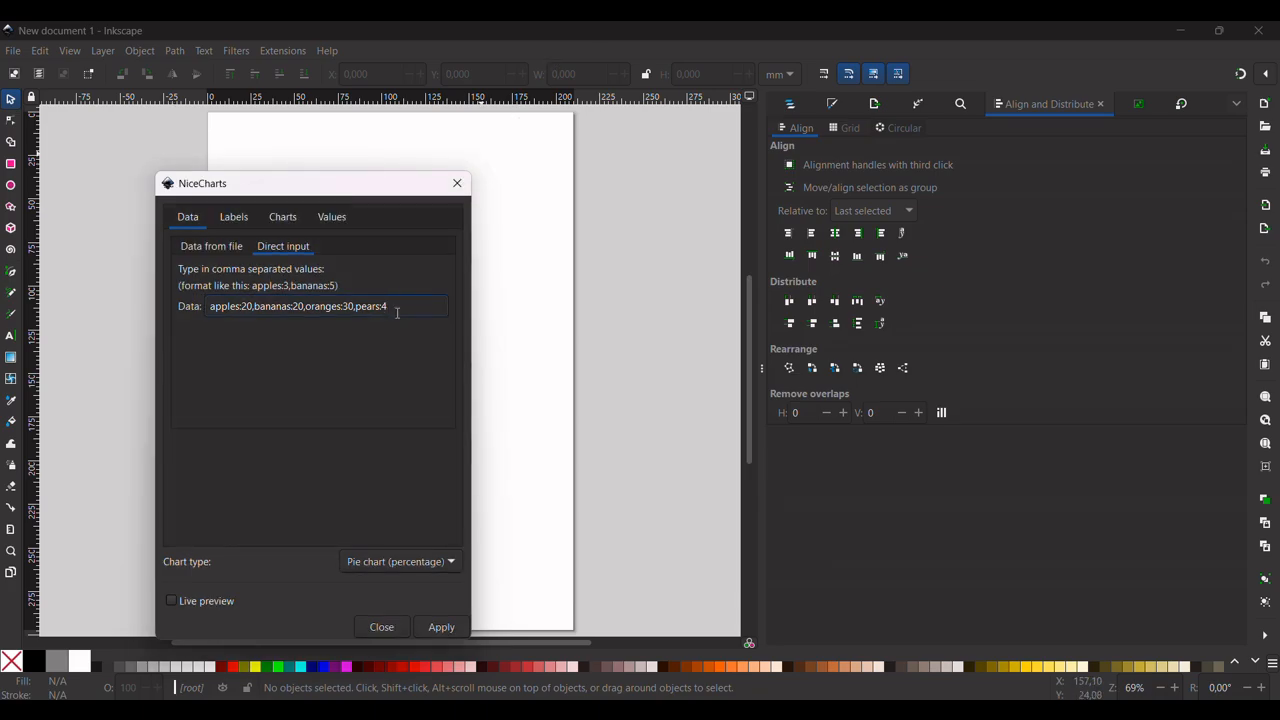
pyautogui.press('BackSpace')
pyautogui.write('20')
# Add the entry melon:10 to the end of the chart data and apply the percentage pie chart
pyautogui.write(',melon:10')
pyautogui.click(437, 627)
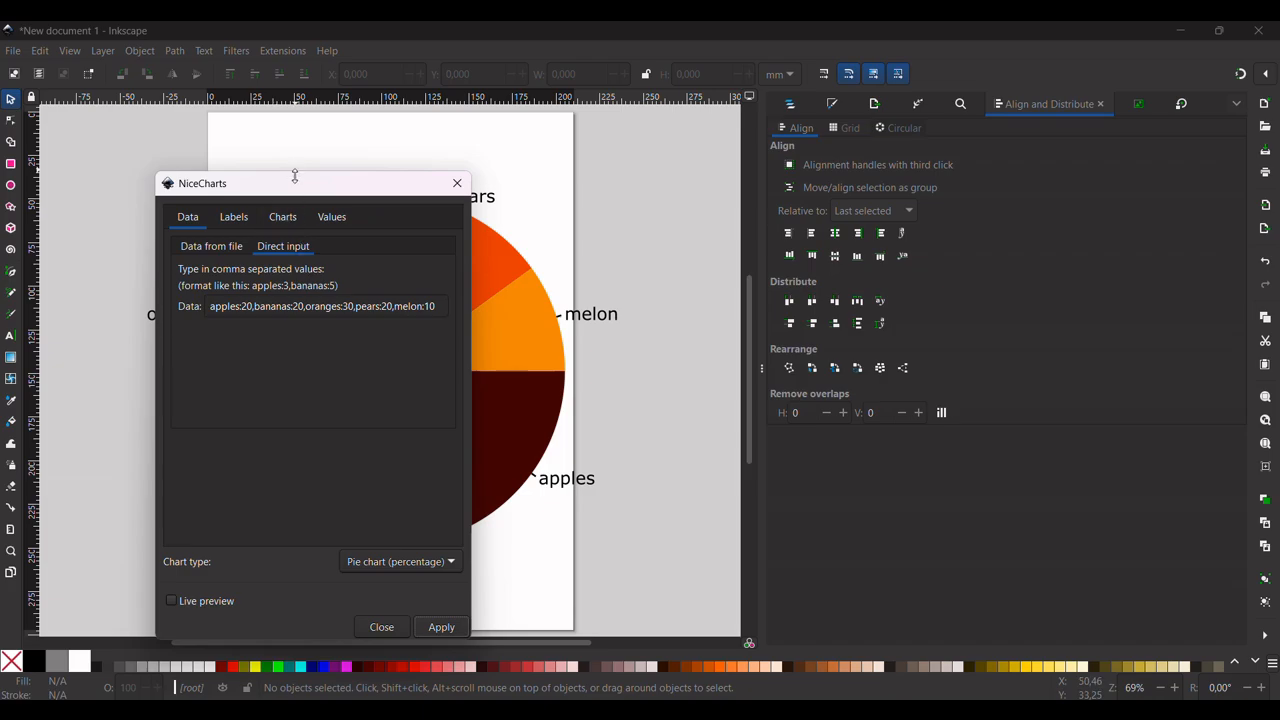
# Move the NiceCharts dialog off the pie chart, turn on Show values and apply the chart again
pyautogui.moveTo(295, 176); pyautogui.dragTo(828, 139)
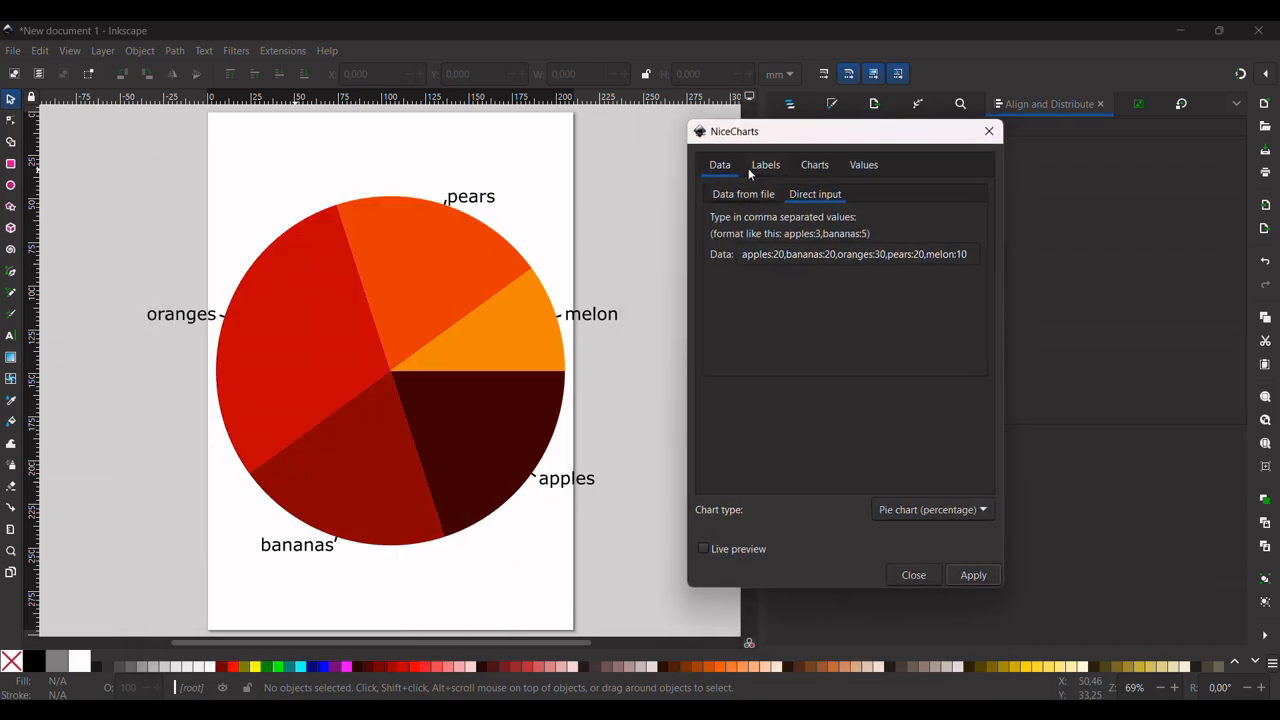
pyautogui.click(866, 170)
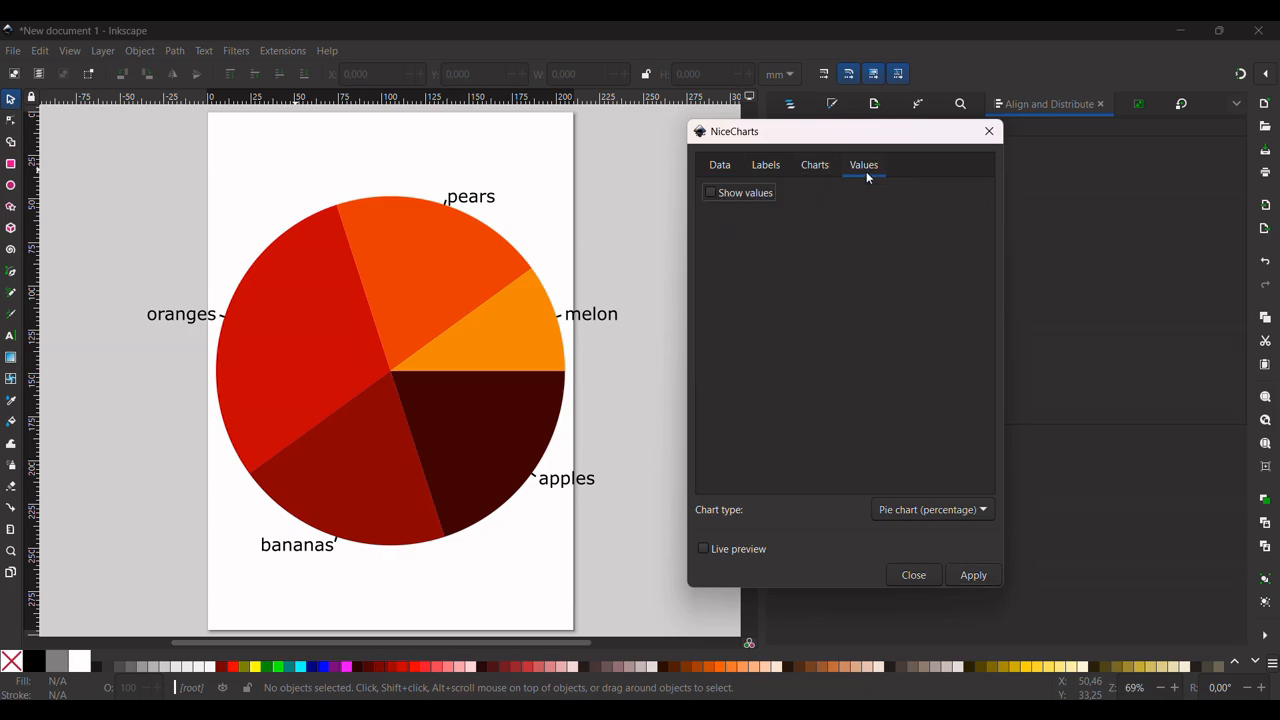
pyautogui.click(720, 193)
pyautogui.click(966, 577)
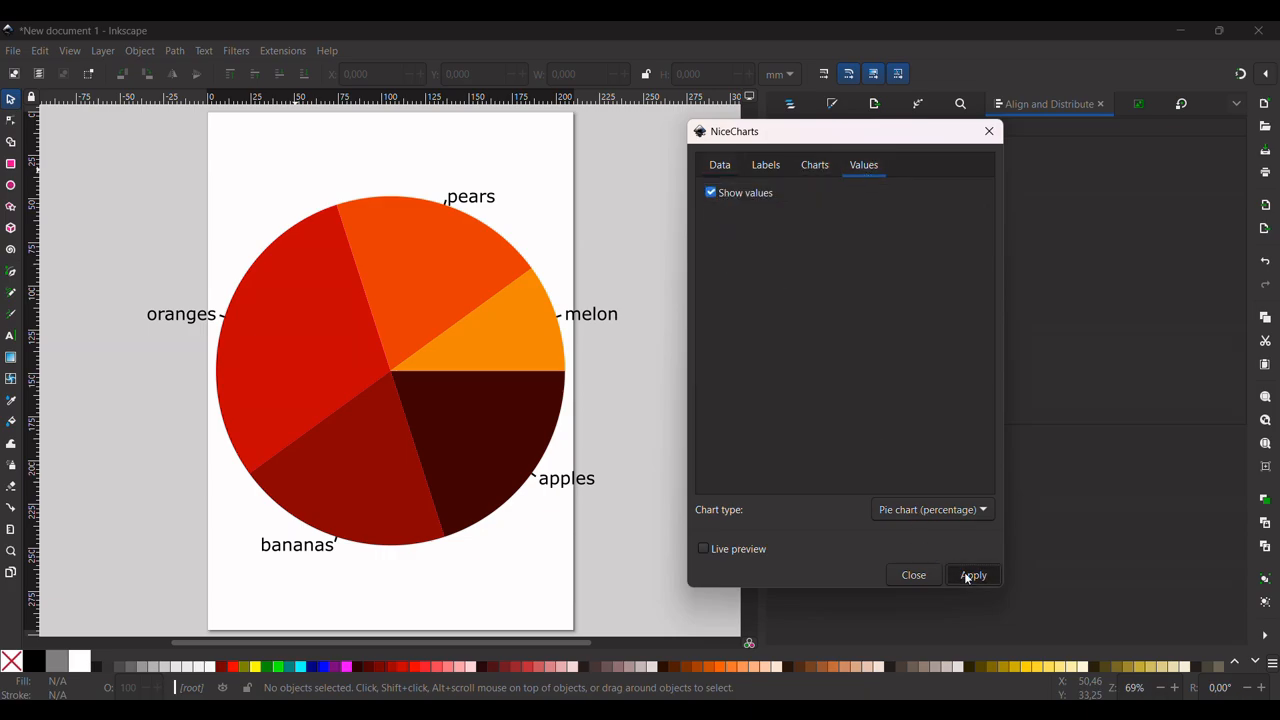